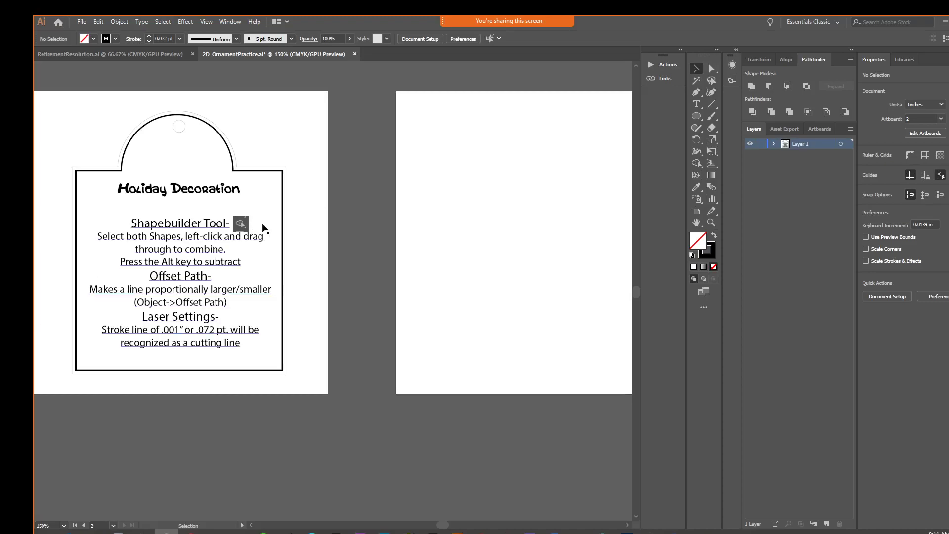
Pan the canvas so the blank second artboard sits centred beside the instruction tag.
key("space")
left_click_drag(411, 282, 339, 290)
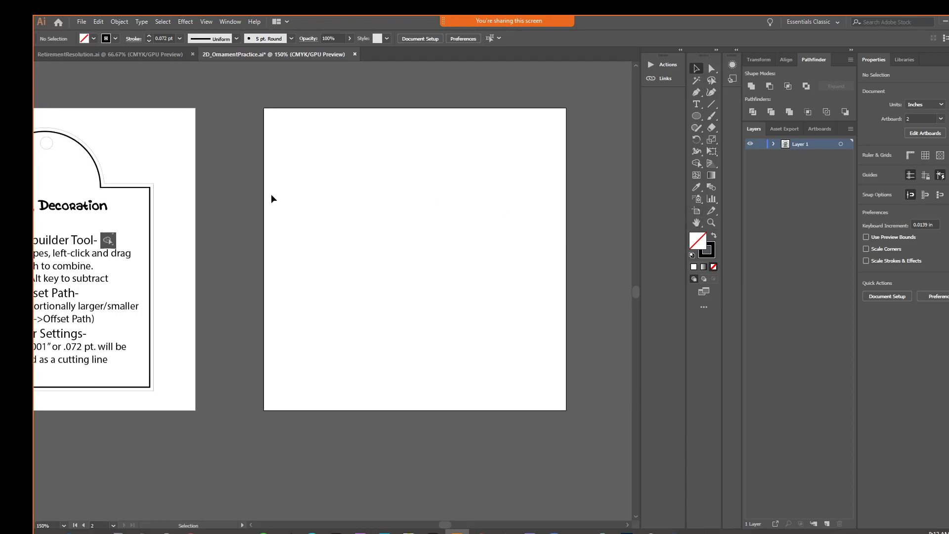
left_click(693, 211)
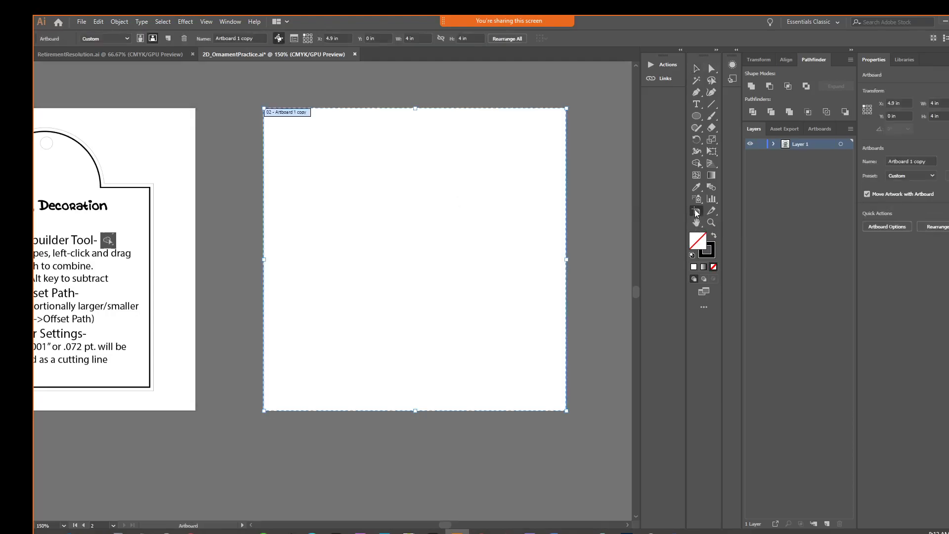
left_click(944, 104)
left_click(936, 116)
left_click(933, 103)
left_click(696, 69)
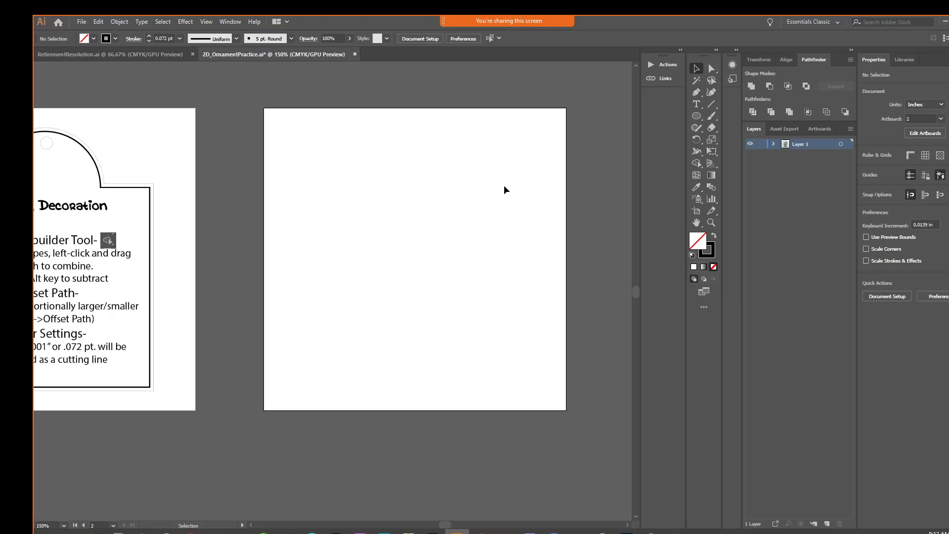
Draw a 2.3856 × 2.2222 in rectangle on the blank artboard with the Rectangle tool.
left_click(696, 120)
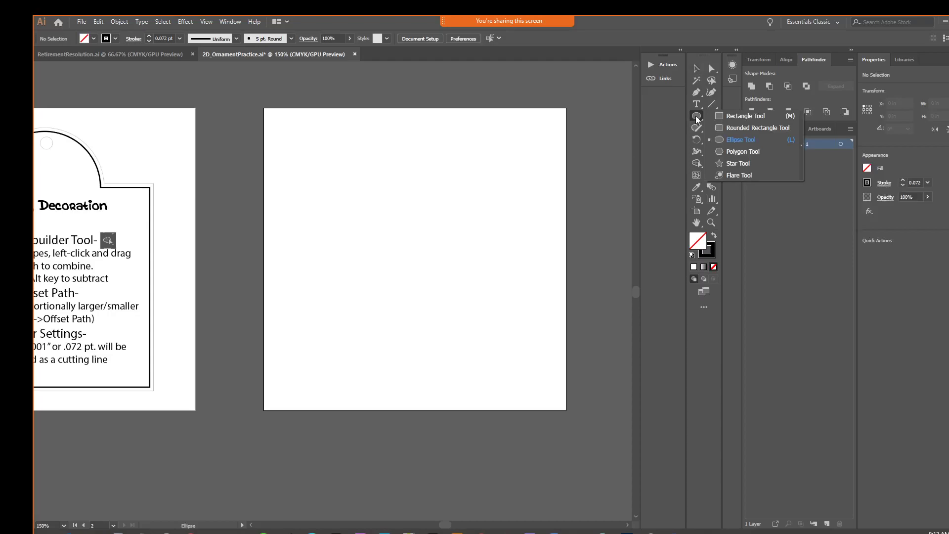
left_click(723, 115)
left_click_drag(334, 194, 511, 361)
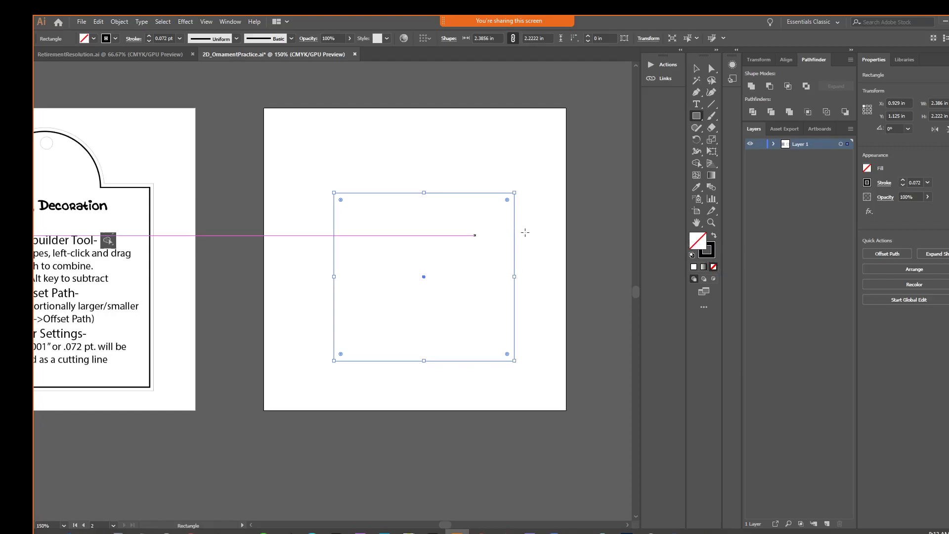
Make the stroke the active colour and shift the rectangle slightly left.
left_click(705, 249)
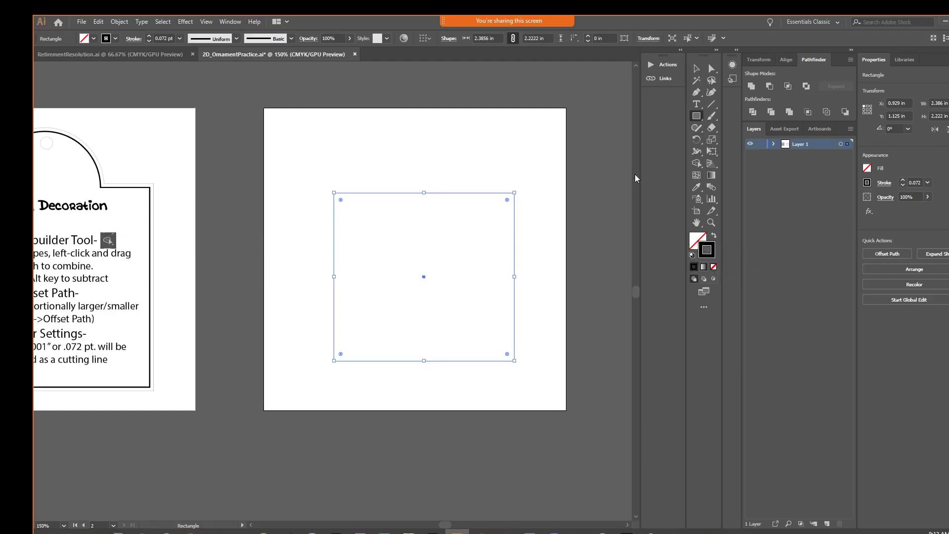
left_click(696, 70)
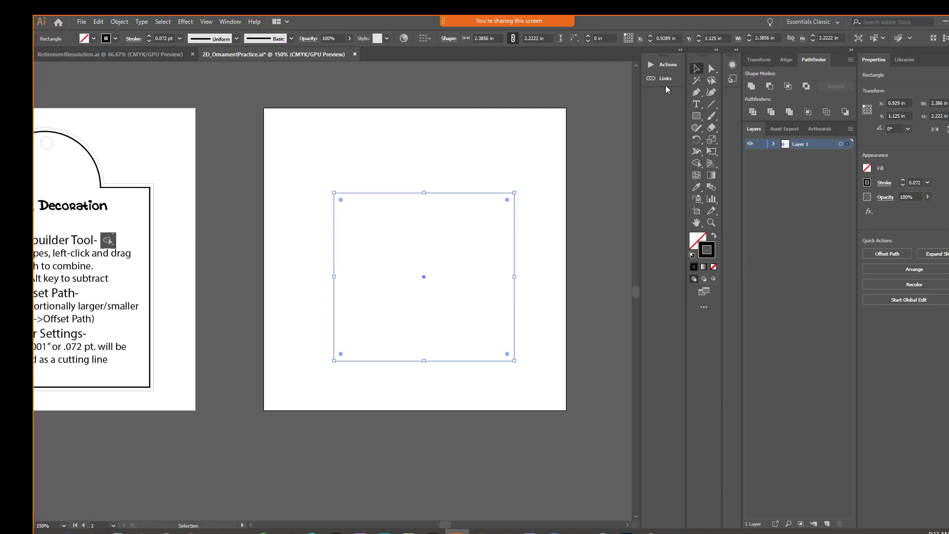
left_click(440, 196)
left_click_drag(438, 192, 429, 195)
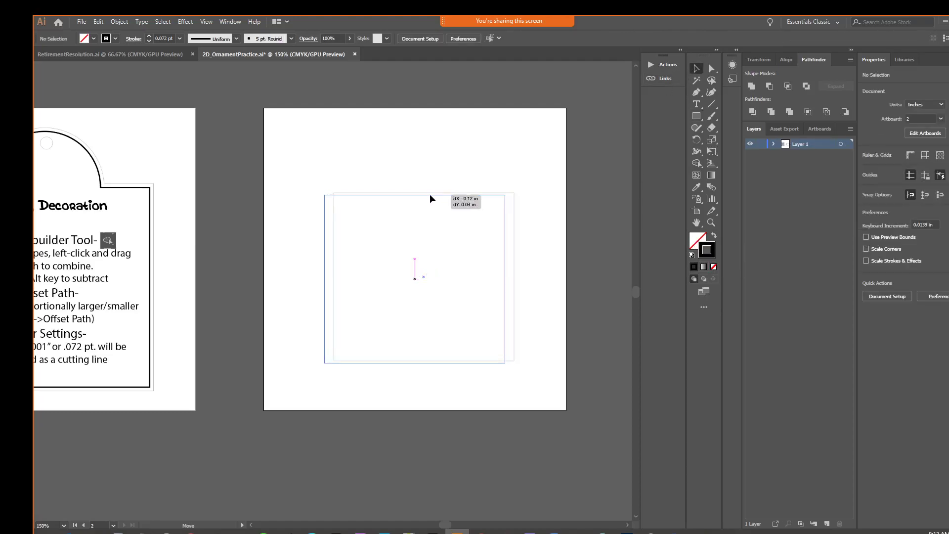
Set the rectangle's stroke colour to pink D13360 in the Color Picker.
double_click(708, 251)
left_click(610, 264)
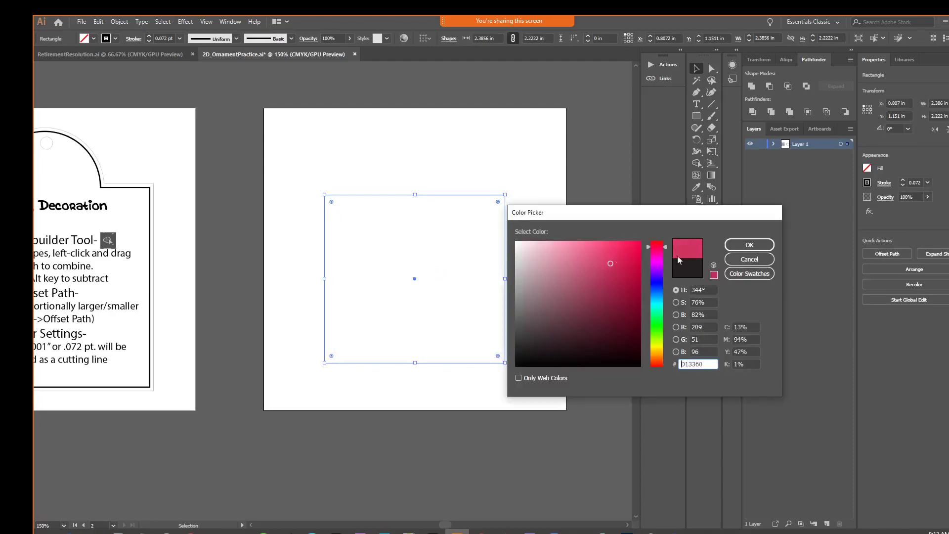
left_click(736, 246)
left_click(541, 209)
left_click(504, 213)
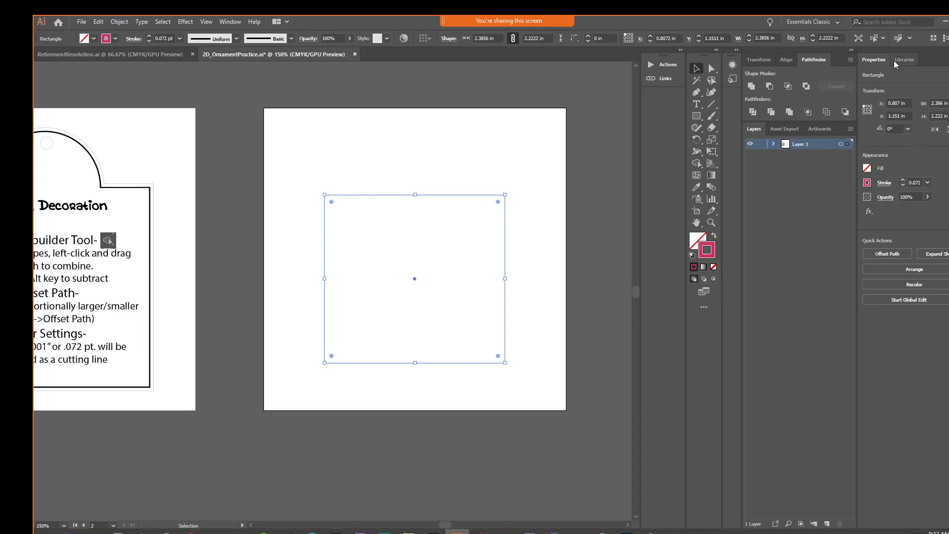
Raise the rectangle's stroke weight to 1 pt and check the thicker outline.
left_click(905, 181)
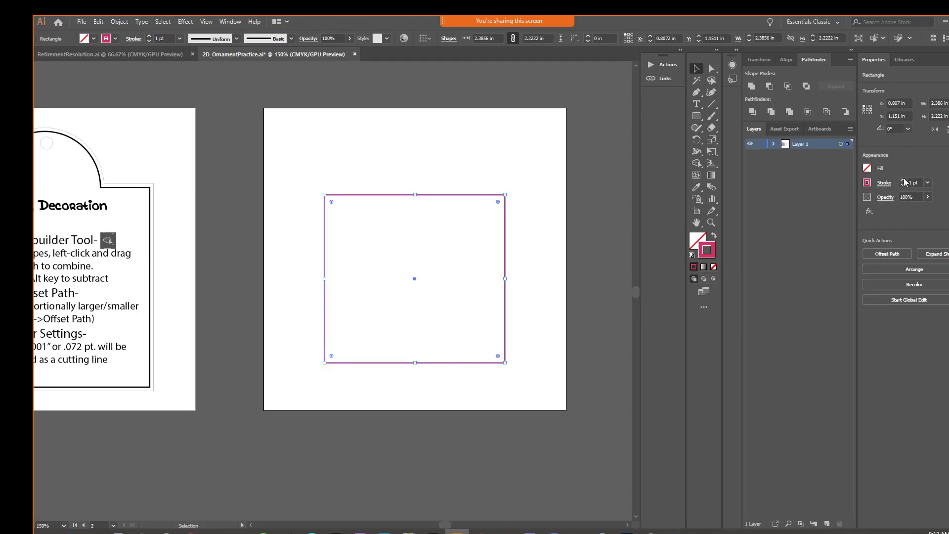
left_click(563, 211)
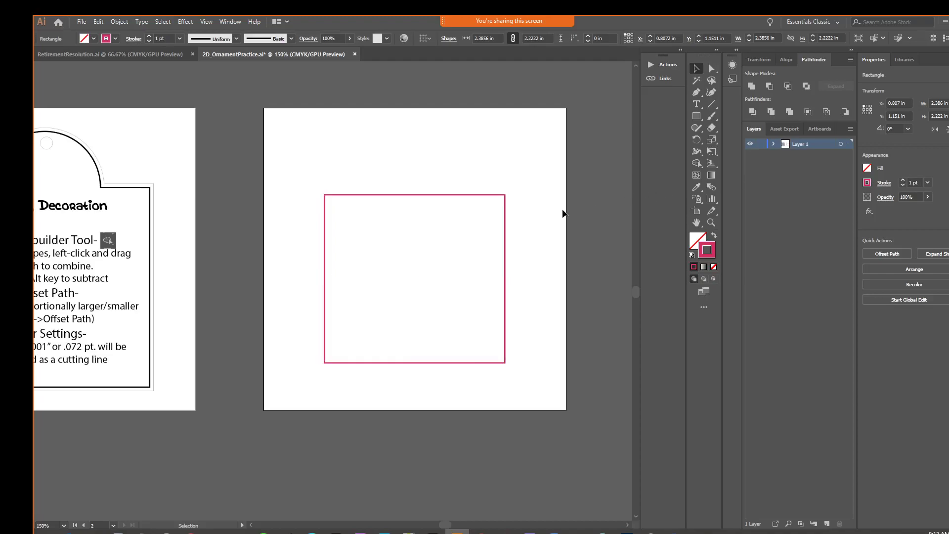
left_click(505, 217)
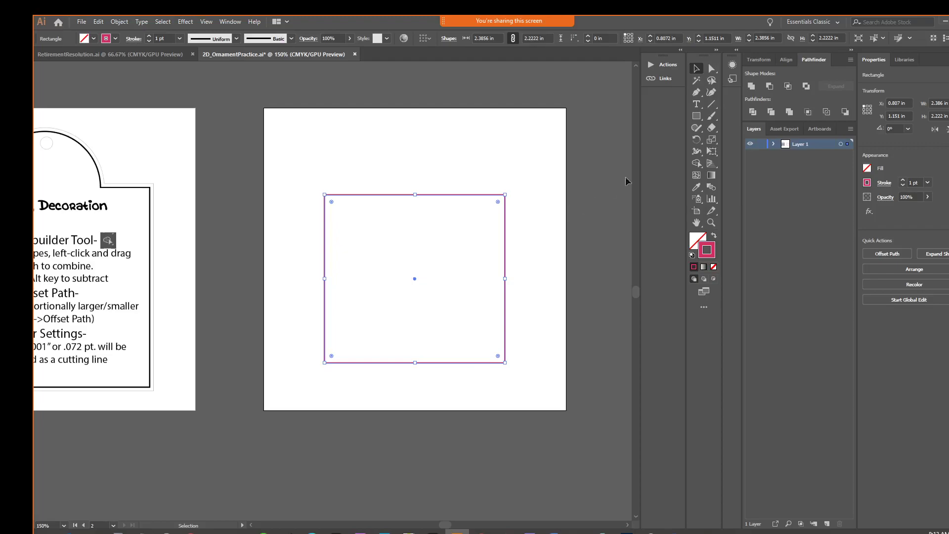
Draw a 1.2517 in circle over the rectangle's top edge with the Ellipse tool.
left_click(695, 119)
left_click(695, 119)
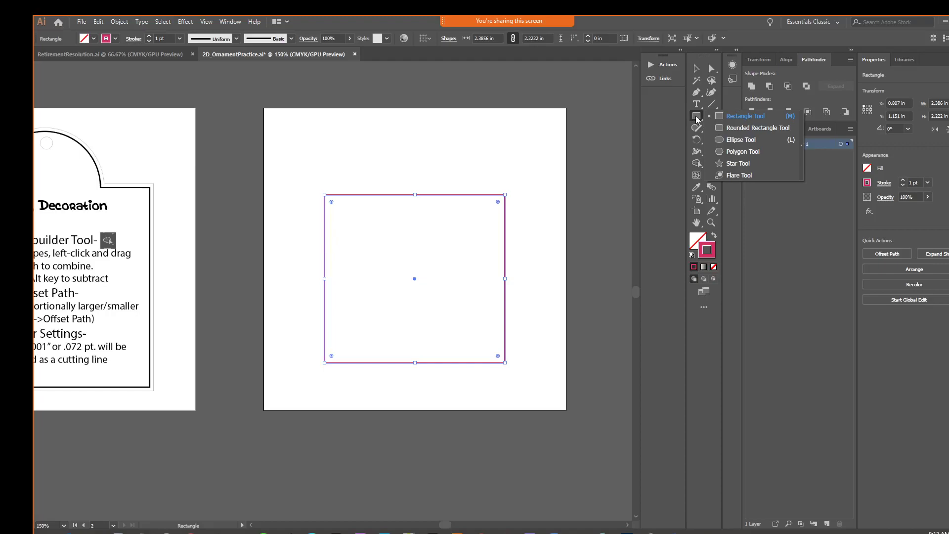
left_click(736, 143)
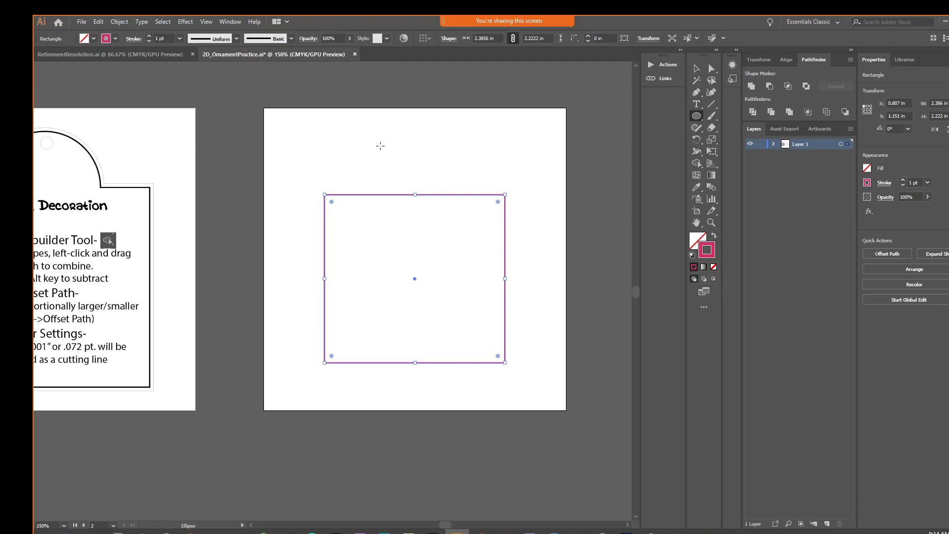
left_click_drag(379, 146, 457, 240)
left_click(697, 69)
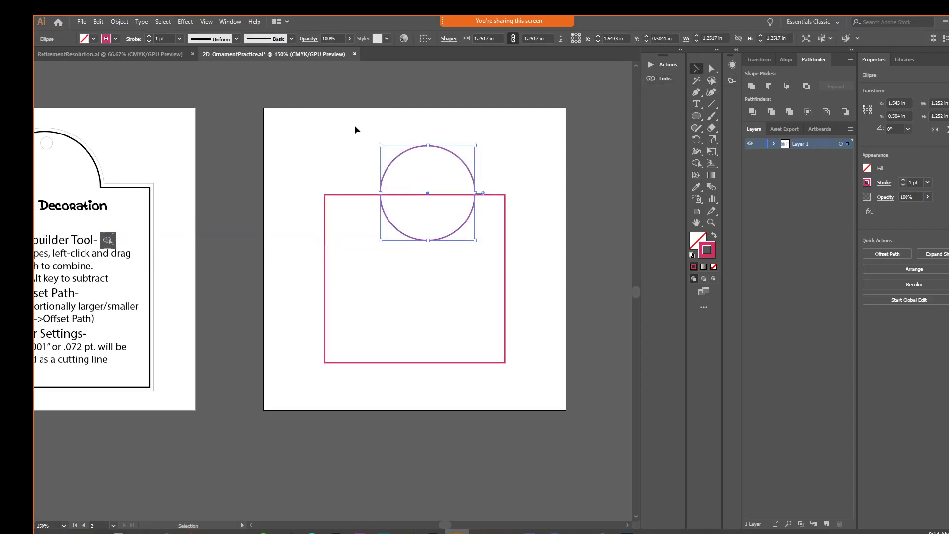
Move the circle left, then nudge it right so it straddles the rectangle's top edge.
mouse_move(466, 170)
left_mouse_down()
mouse_move(449, 168)
mouse_move(456, 174)
left_mouse_up()
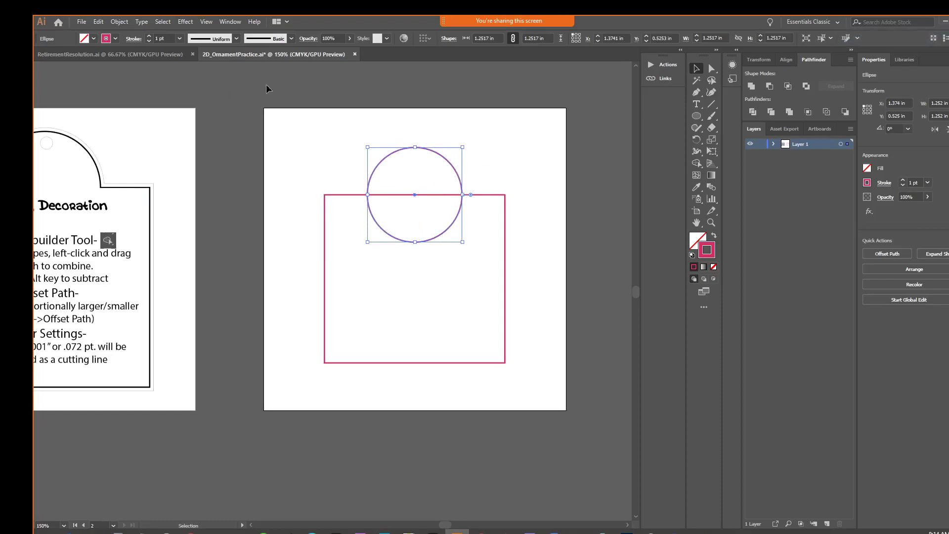
mouse_move(509, 21)
left_click(631, 23)
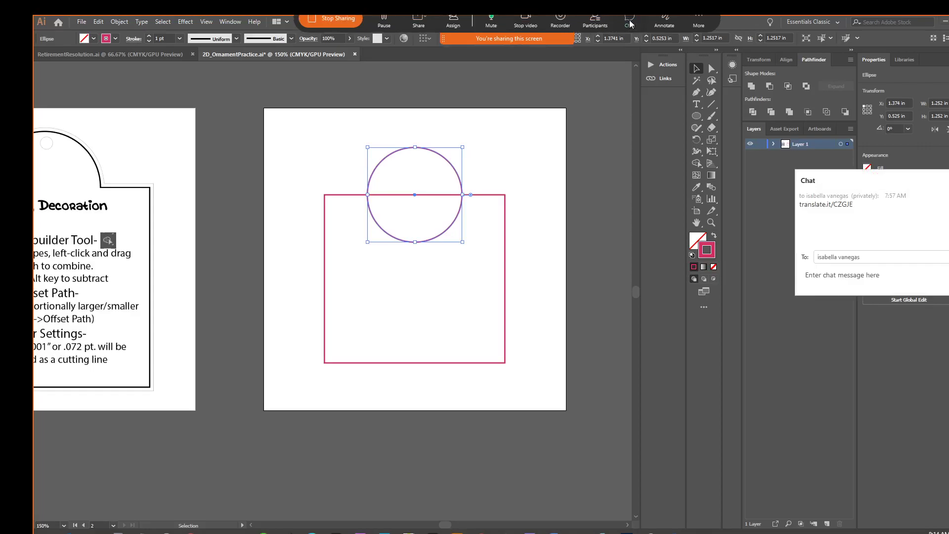
left_click_drag(849, 179, 276, 273)
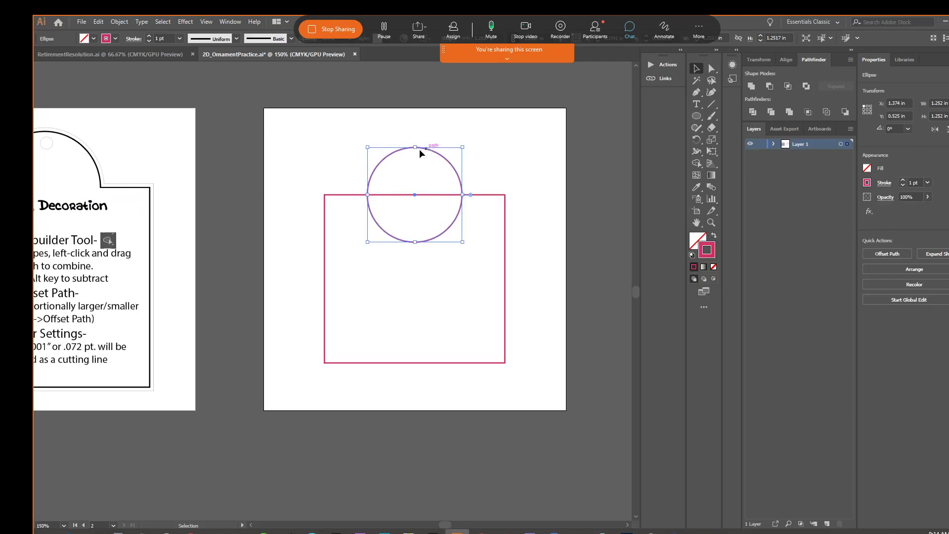
mouse_move(443, 170)
left_mouse_down()
mouse_move(435, 168)
mouse_move(454, 169)
left_mouse_up()
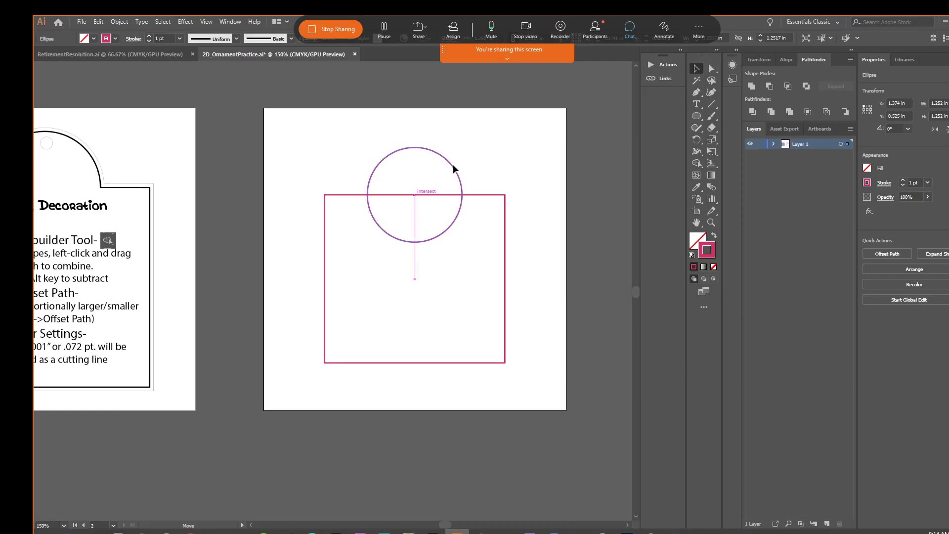
left_click_drag(453, 165, 453, 164)
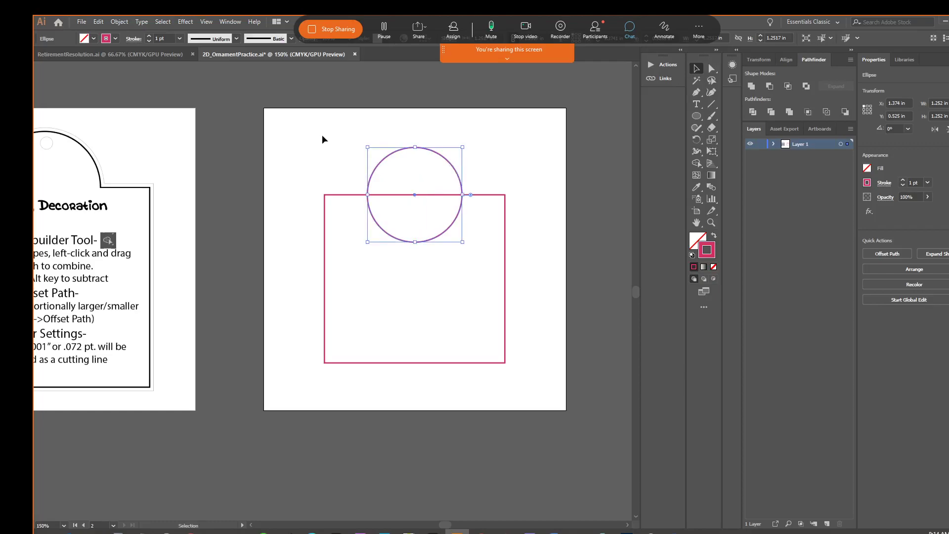
Marquee-select only the circle after briefly selecting both shapes.
left_click_drag(321, 135, 378, 208)
left_click(316, 150)
left_click_drag(302, 137, 370, 187)
Horizontally centre the circle on the rectangle with Align, undoing the vertical centring.
left_click_drag(312, 127, 471, 235)
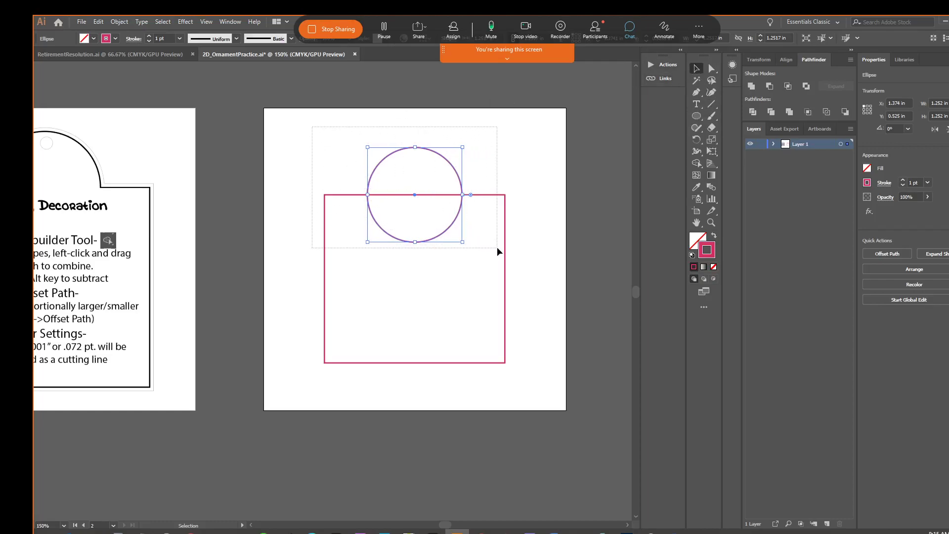
left_click(504, 249, "shift")
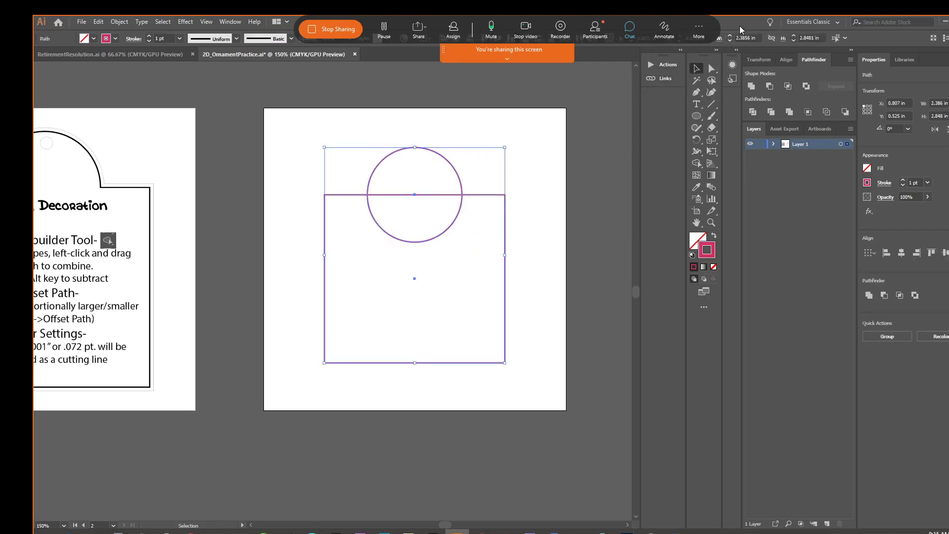
left_click(788, 60)
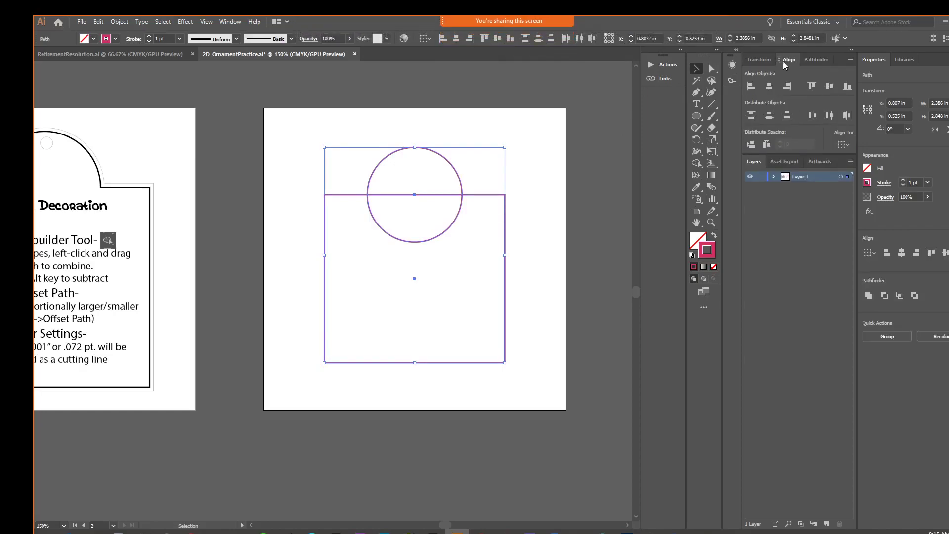
left_click(769, 87)
left_click(829, 87)
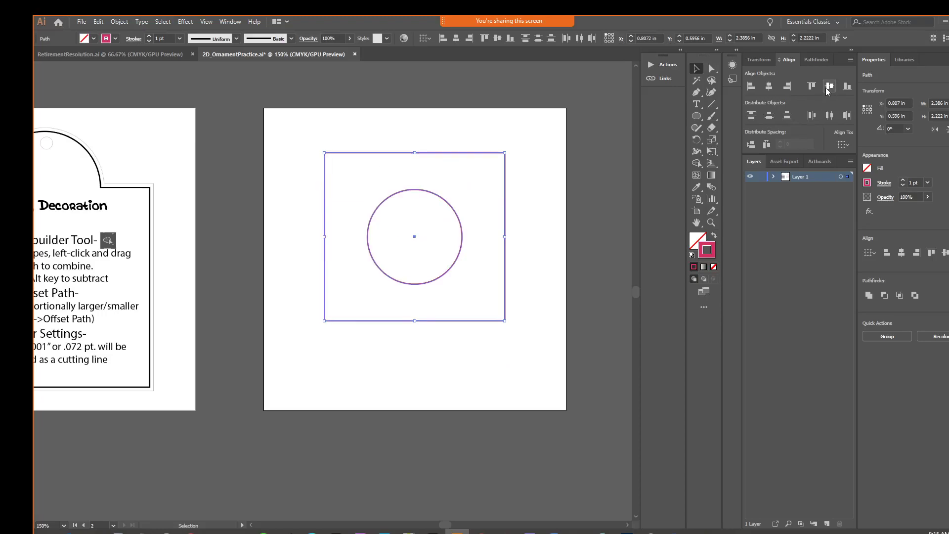
key("ctrl+z")
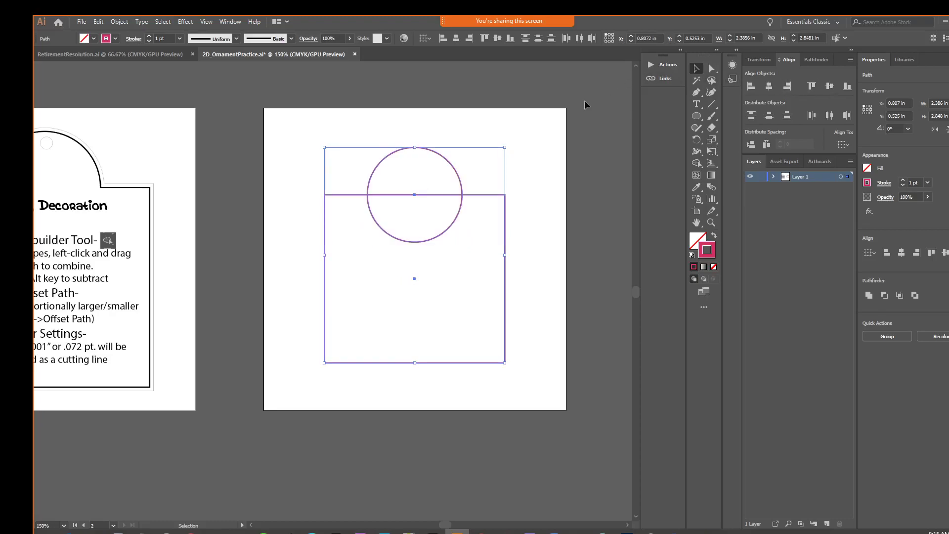
left_click(539, 128)
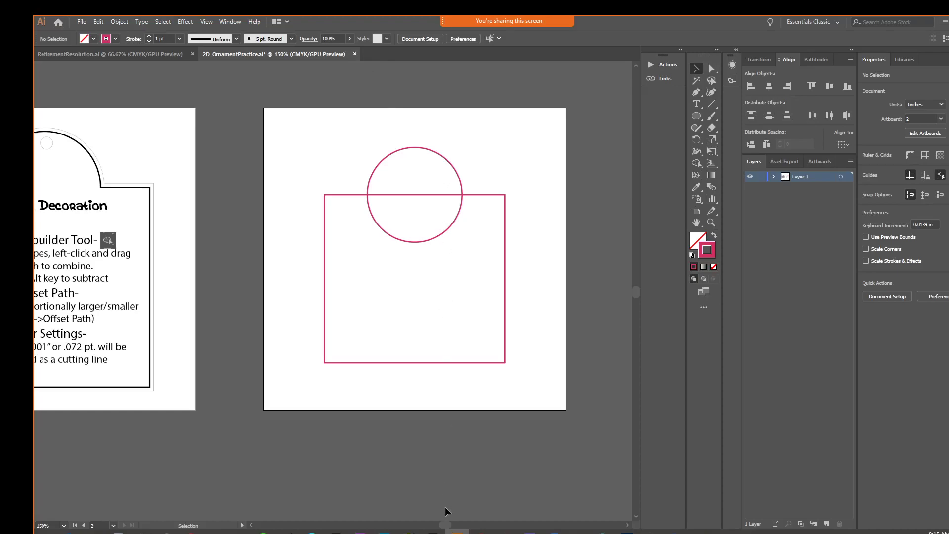
Frame both artboards, then select the circle and Shift-add the rectangle.
left_click_drag(445, 526, 443, 526)
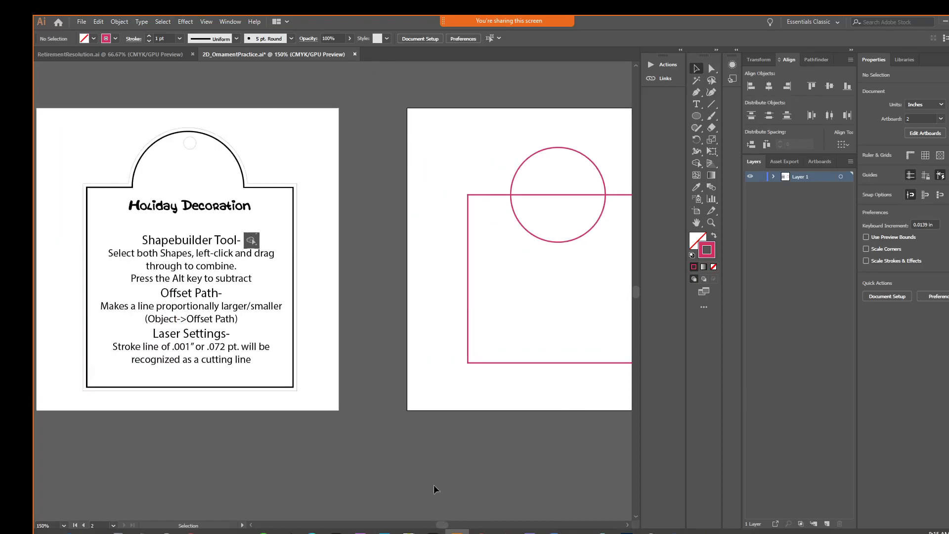
left_click_drag(514, 341, 472, 342)
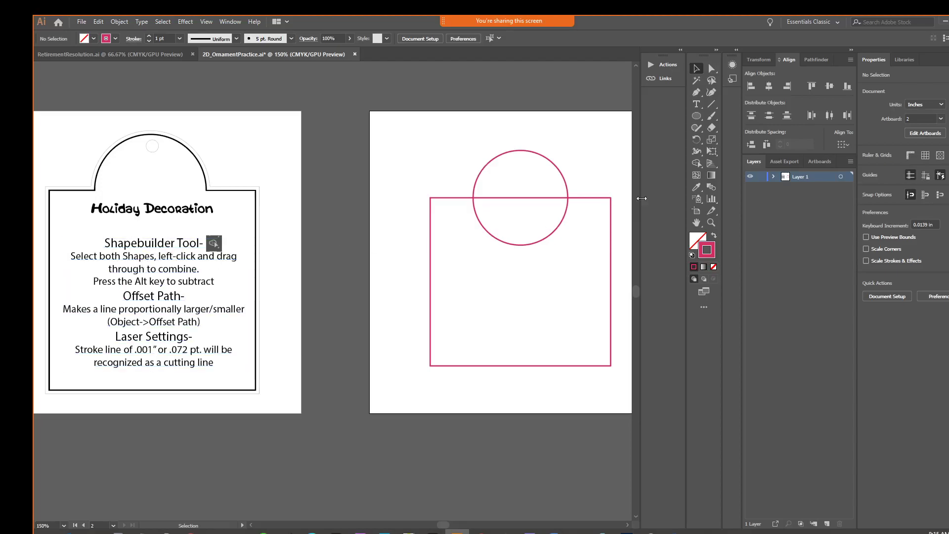
left_click(696, 163)
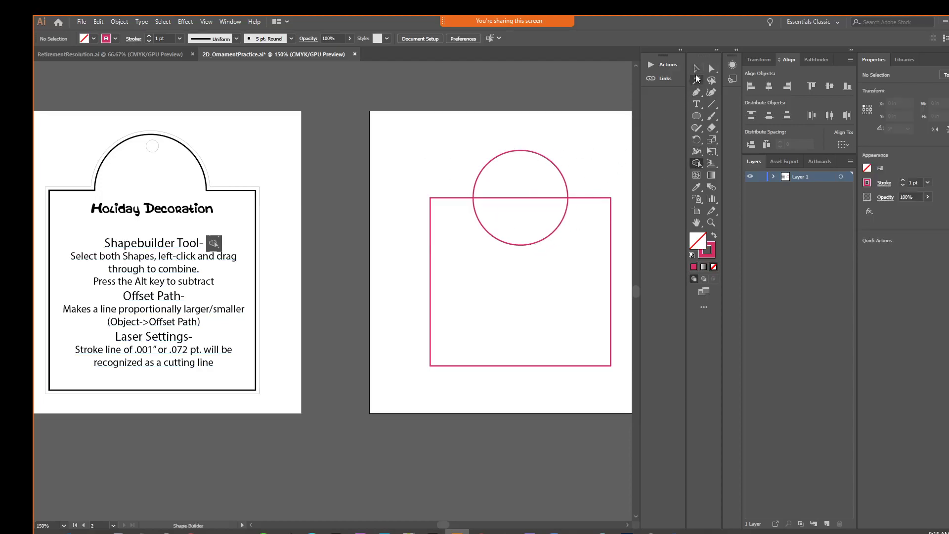
key("v")
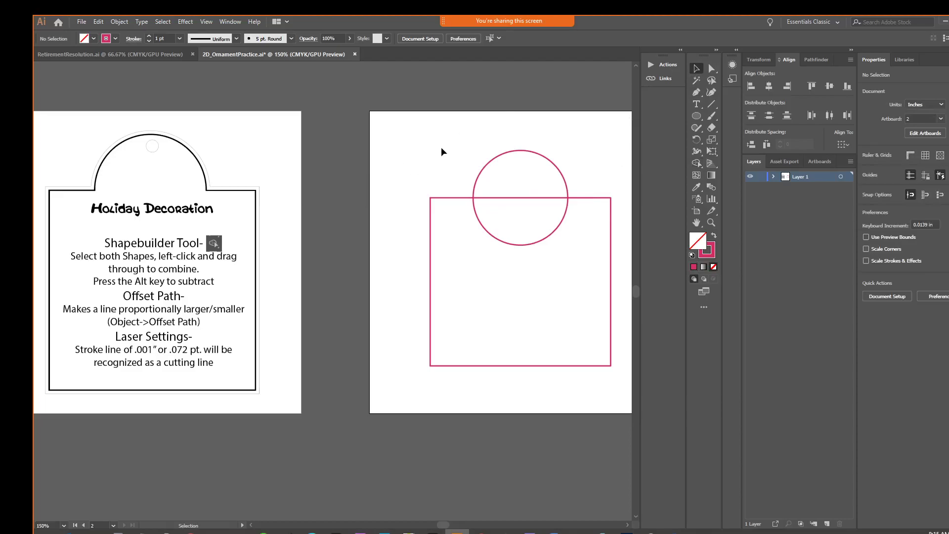
left_click_drag(449, 157, 573, 276)
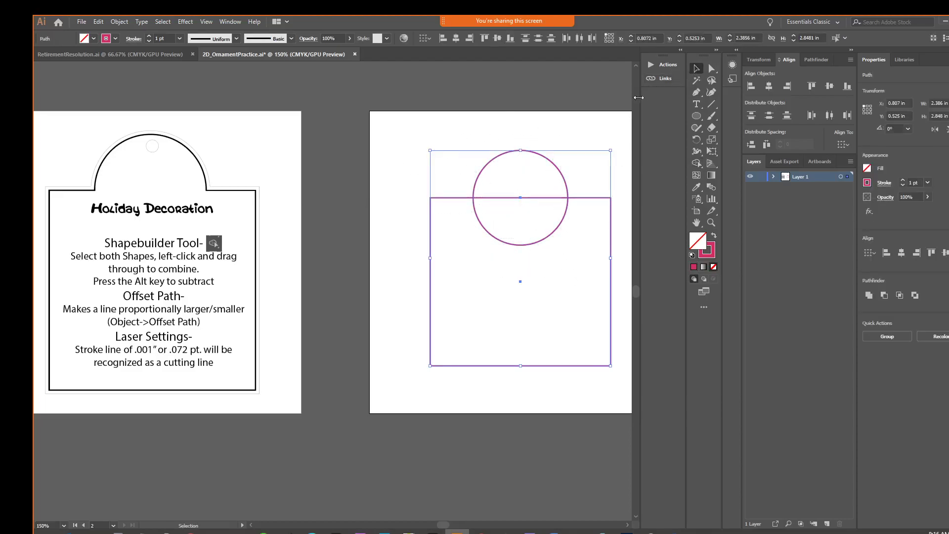
left_click_drag(405, 137, 490, 222)
left_click(489, 133)
left_click(504, 154)
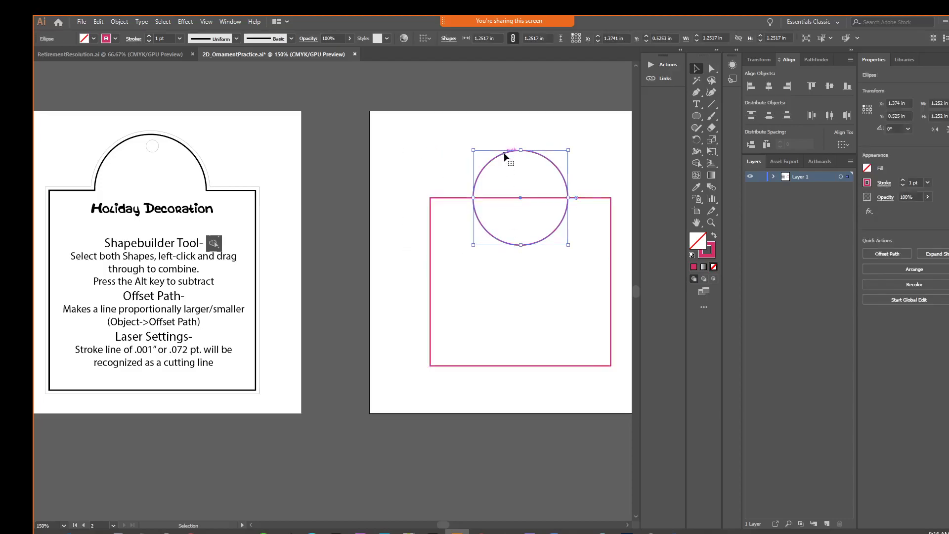
left_click(450, 198, "shift")
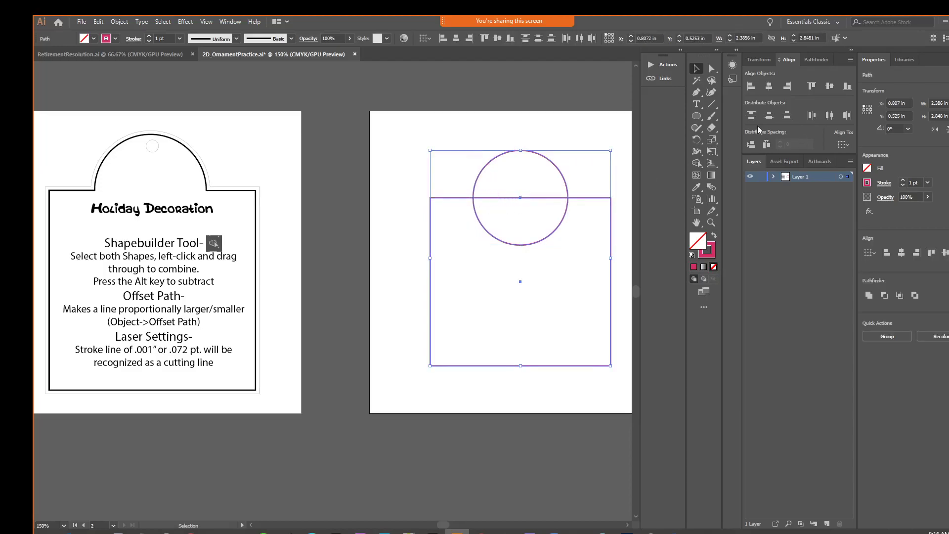
Show the Layers panel from the Window menu and expand Layer 1.
left_click(230, 22)
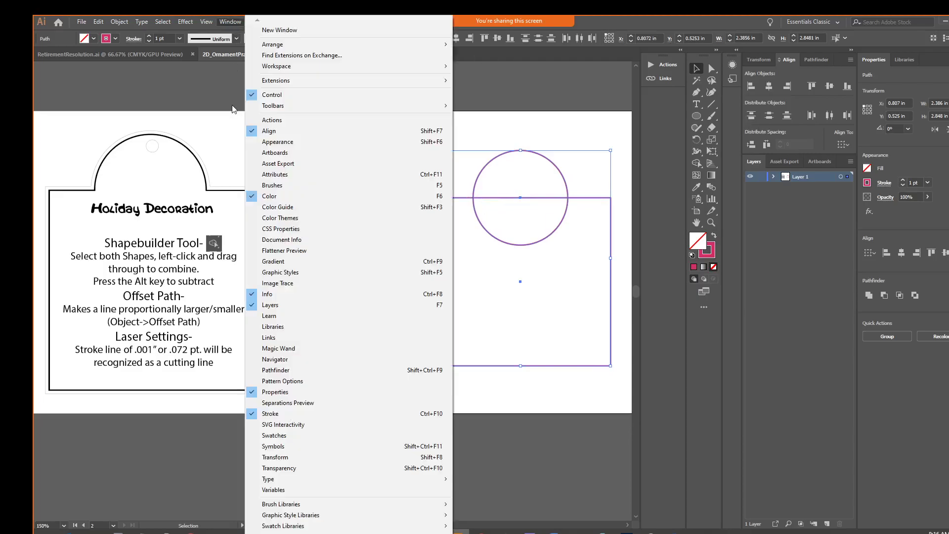
left_click(292, 306)
left_click(225, 22)
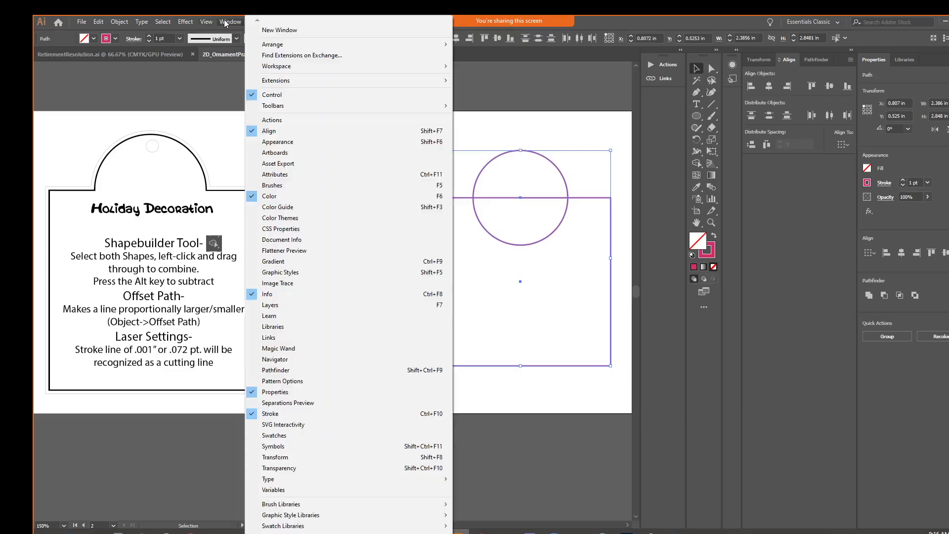
left_click(266, 306)
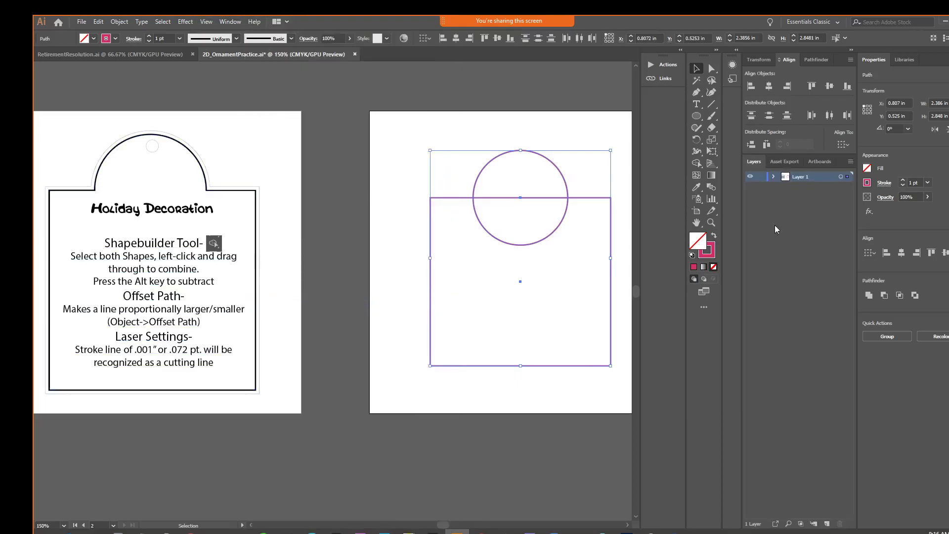
left_click(774, 177)
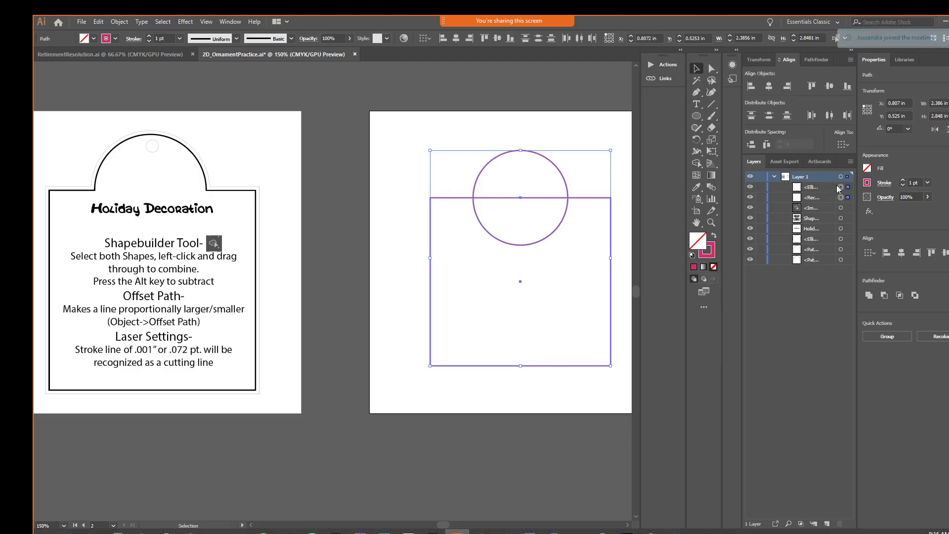
Select the rectangle and circle through their Layers panel entries.
left_click(467, 144)
left_click(841, 198)
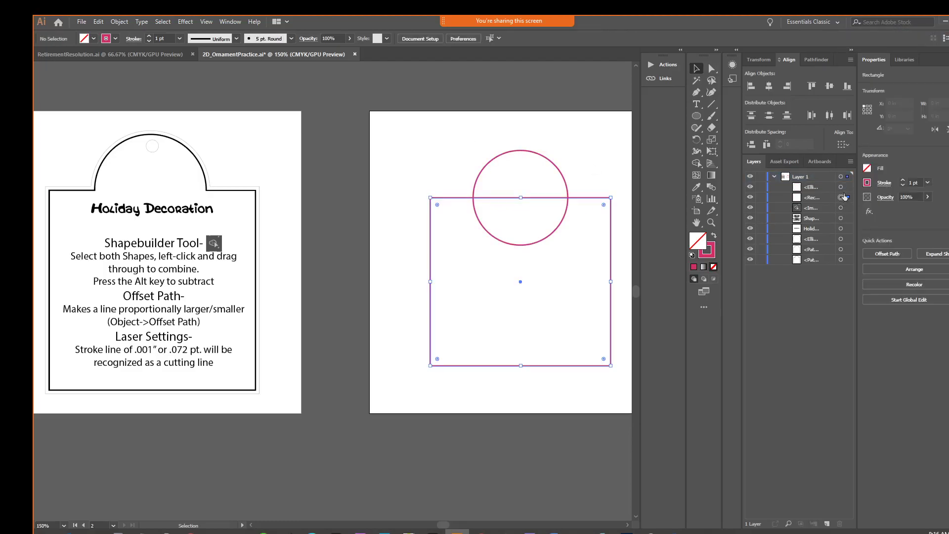
left_click(842, 187, "shift")
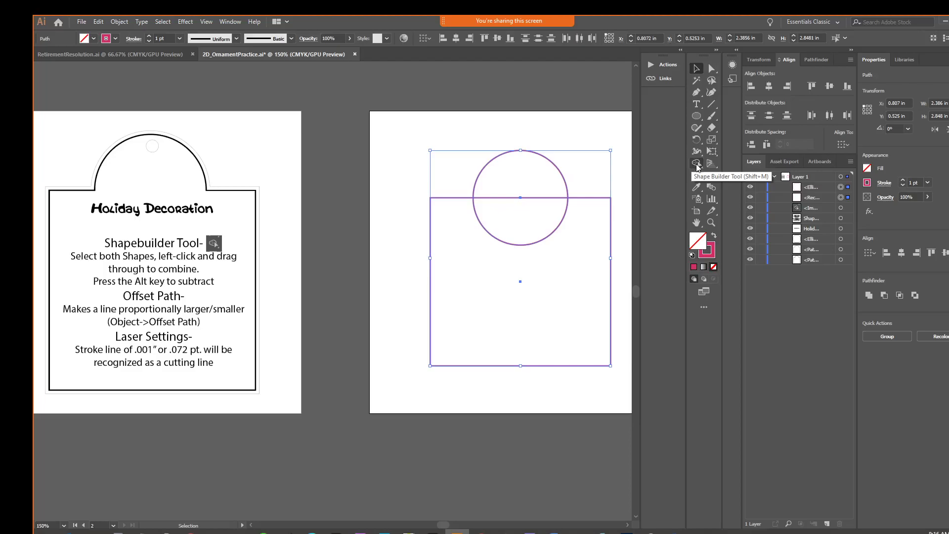
Merge the circle and rectangle with the Shape Builder into one arched outline, then deselect.
left_click(697, 164)
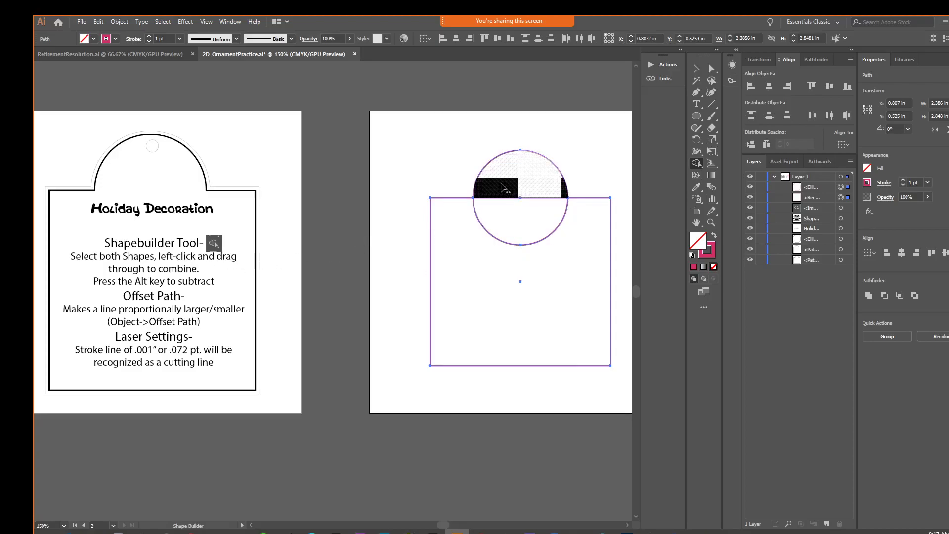
left_click_drag(502, 188, 489, 258)
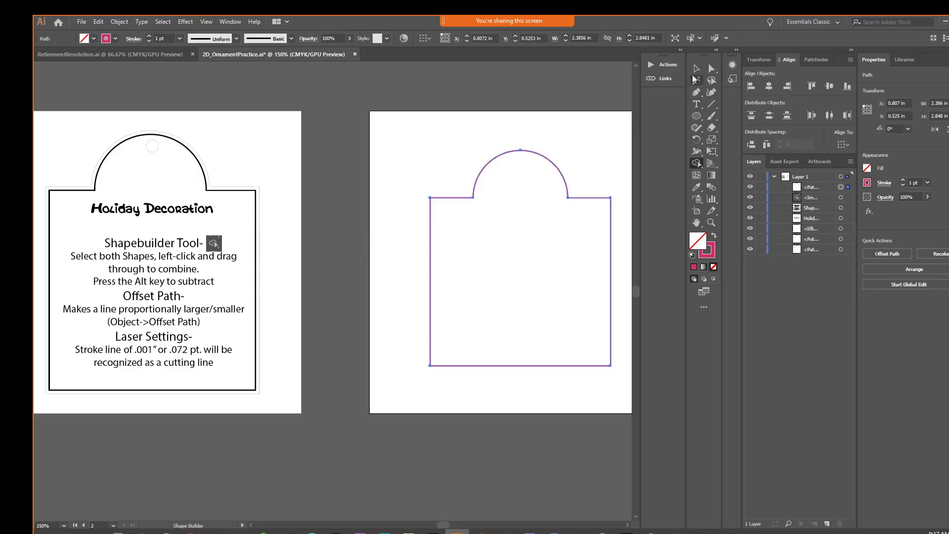
left_click(696, 68)
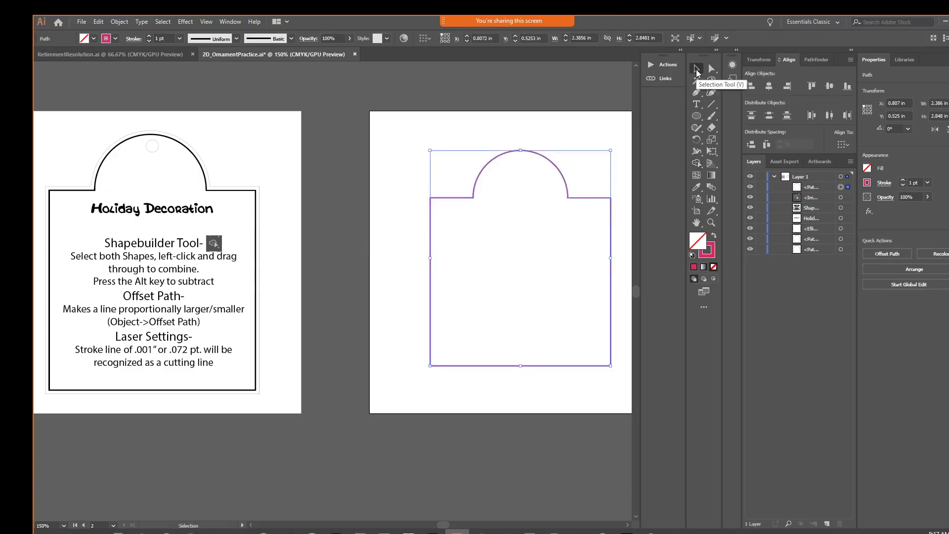
left_click(536, 125)
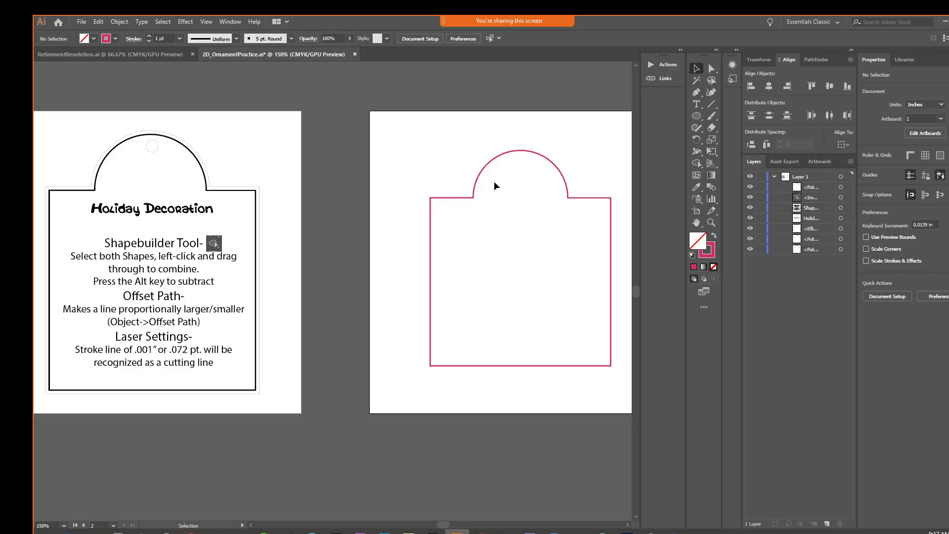
key("ctrl+z")
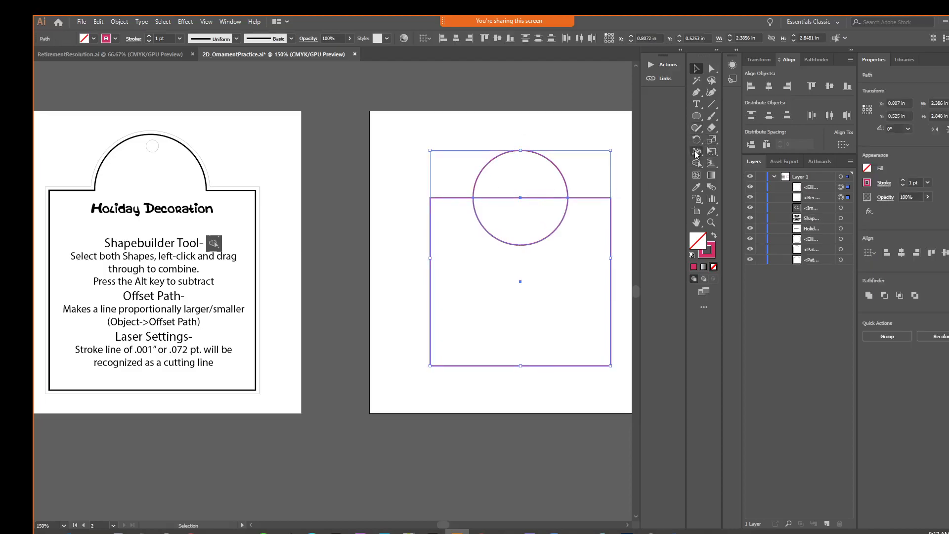
left_click(696, 163)
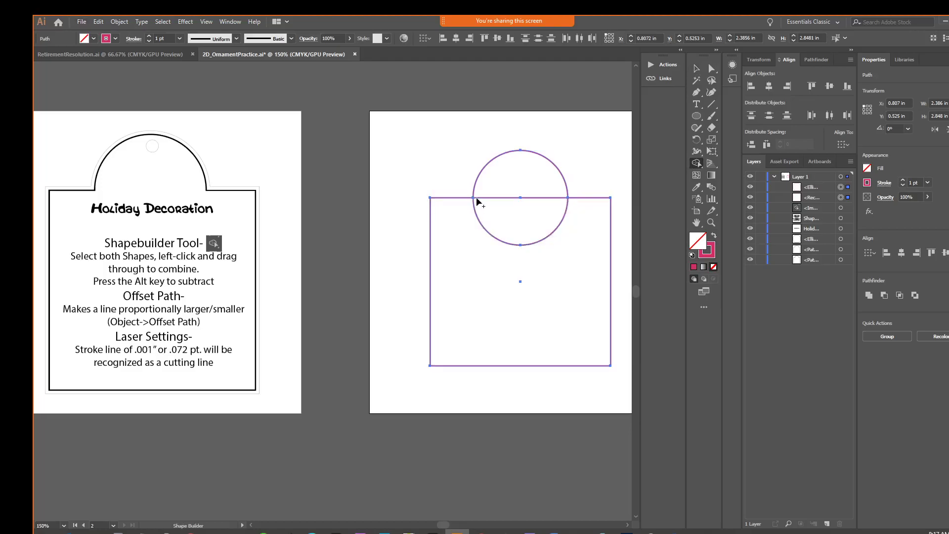
left_click(503, 198, "alt")
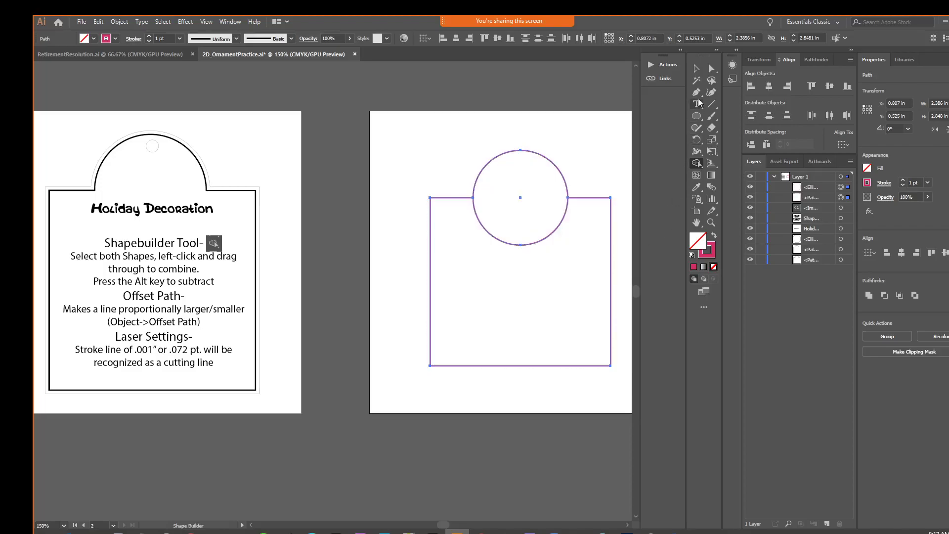
left_click(697, 68)
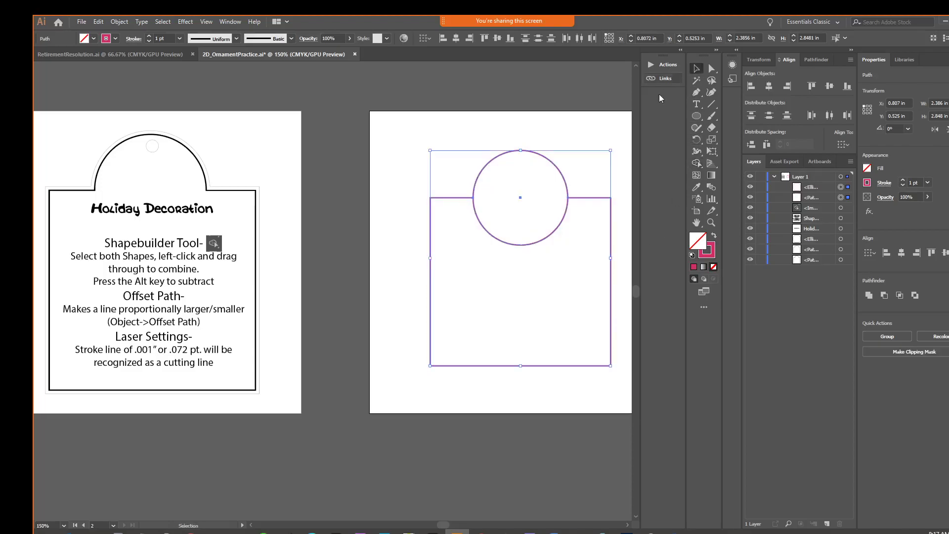
left_click(412, 130)
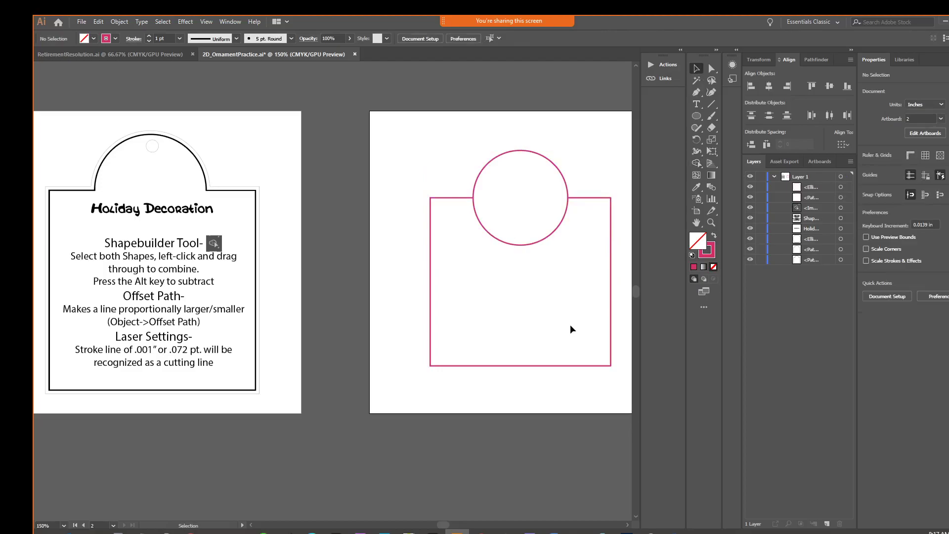
left_click_drag(421, 140, 568, 280)
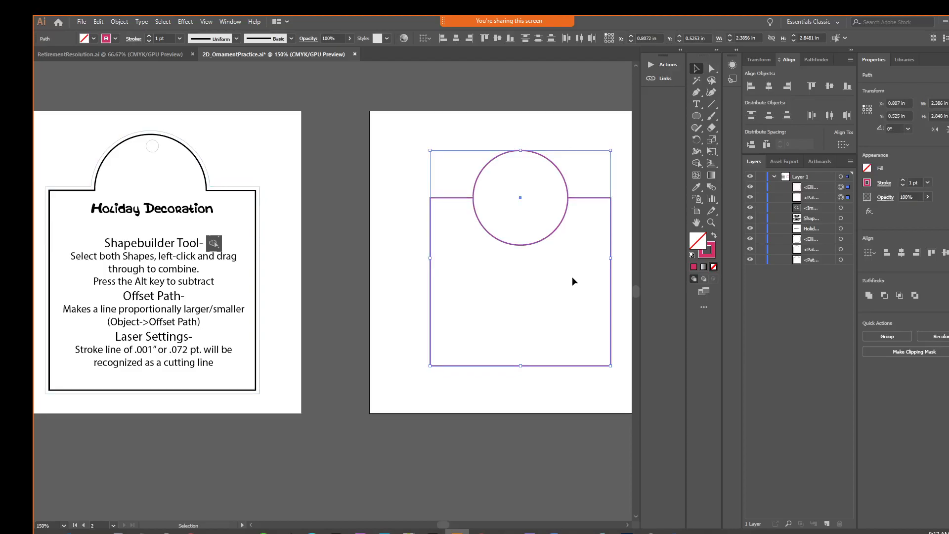
left_click(696, 163)
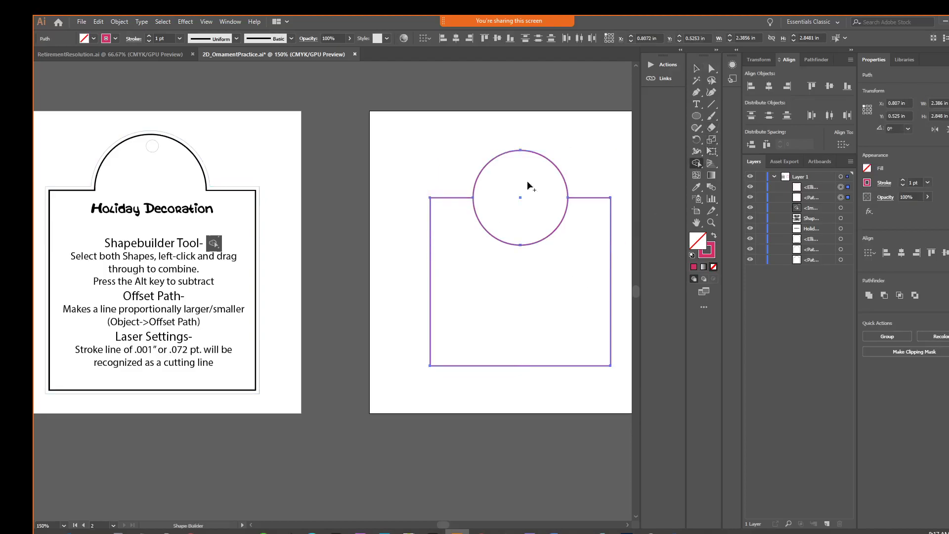
left_click_drag(502, 185, 502, 267)
left_click(697, 69)
left_click(568, 124)
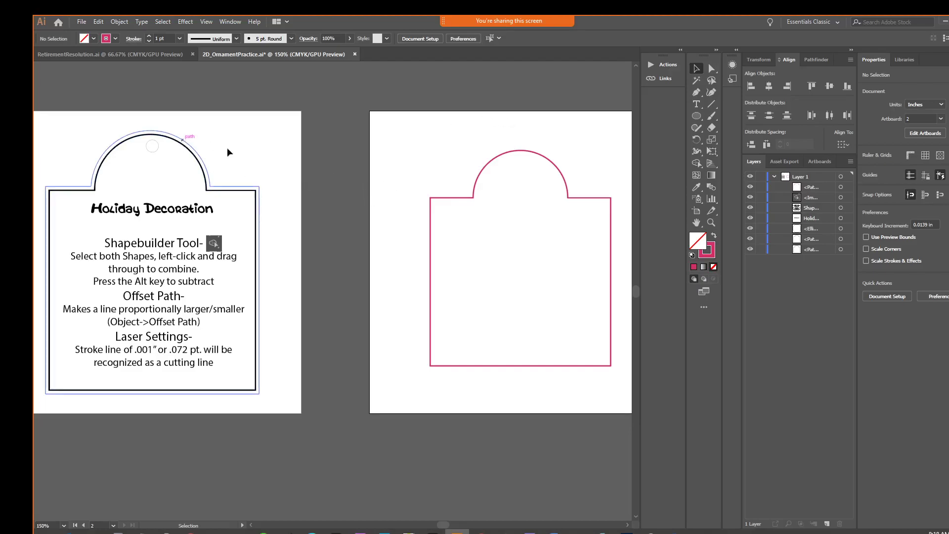
left_click(459, 199)
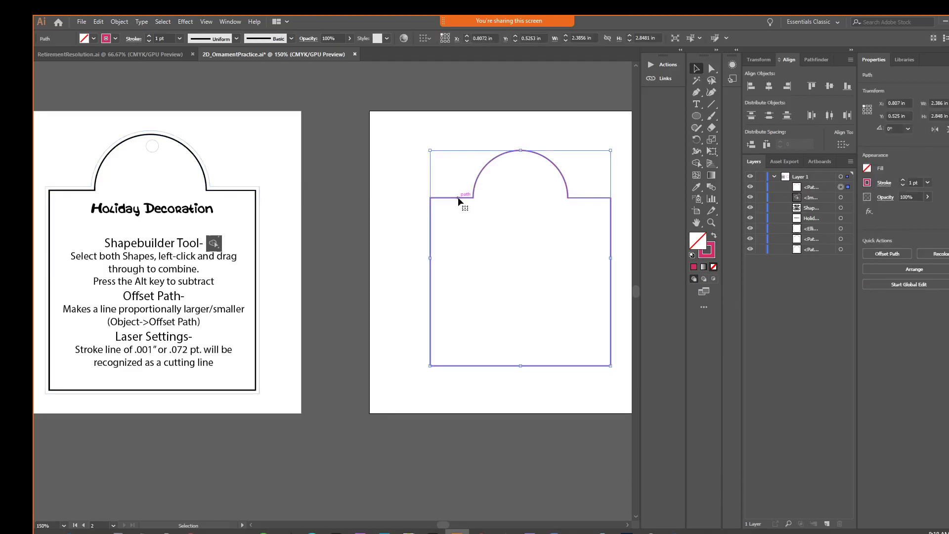
key("a")
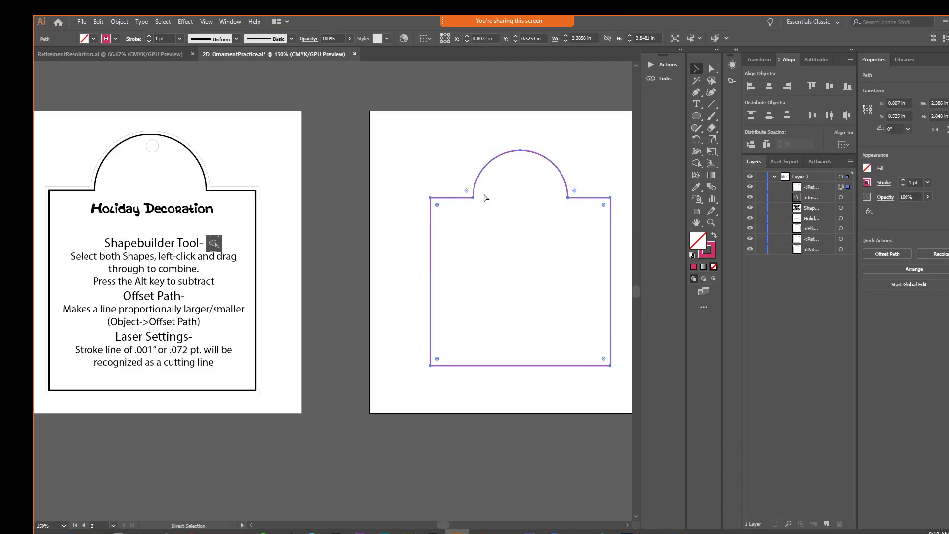
key("ctrl+c")
key("ctrl+v")
key("v")
left_click_drag(380, 228, 575, 181)
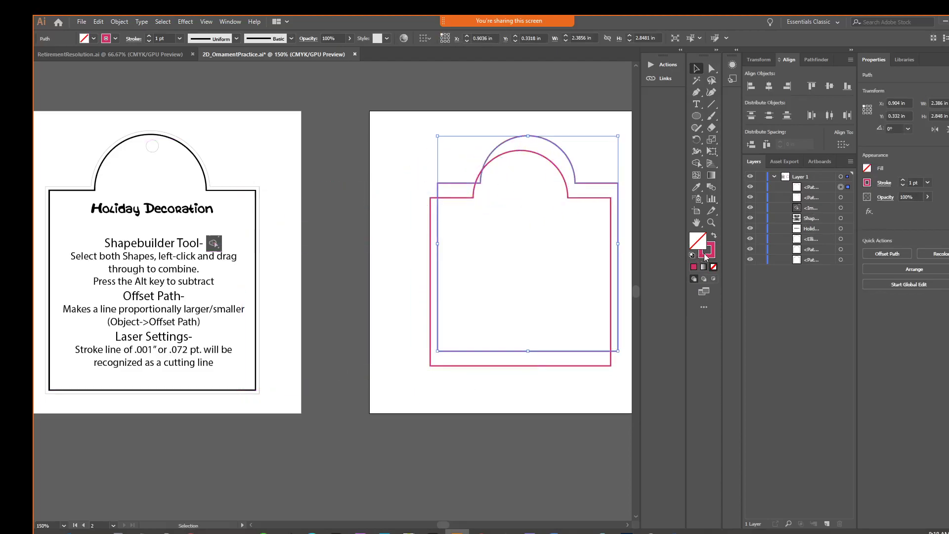
double_click(706, 256)
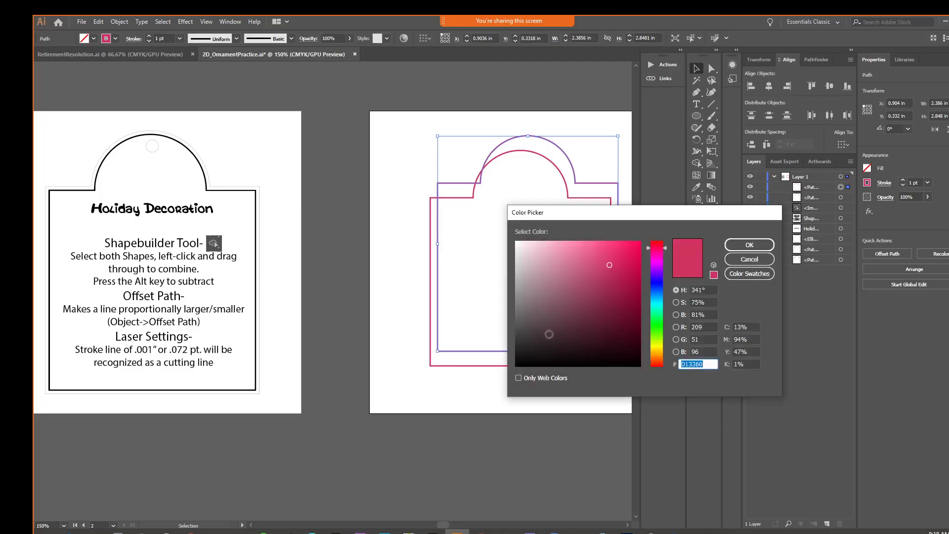
left_click(534, 354)
left_click(750, 244)
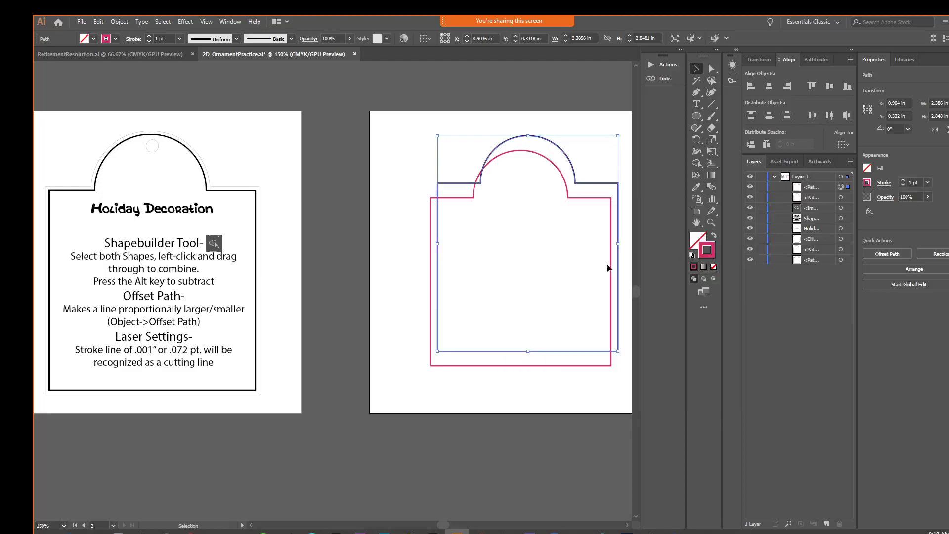
left_click_drag(438, 351, 423, 374)
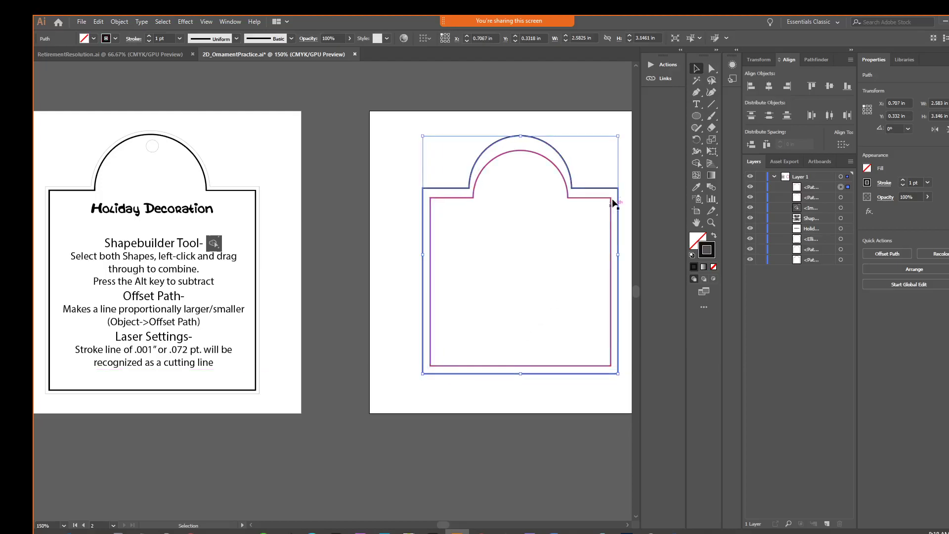
left_click_drag(520, 137, 520, 141)
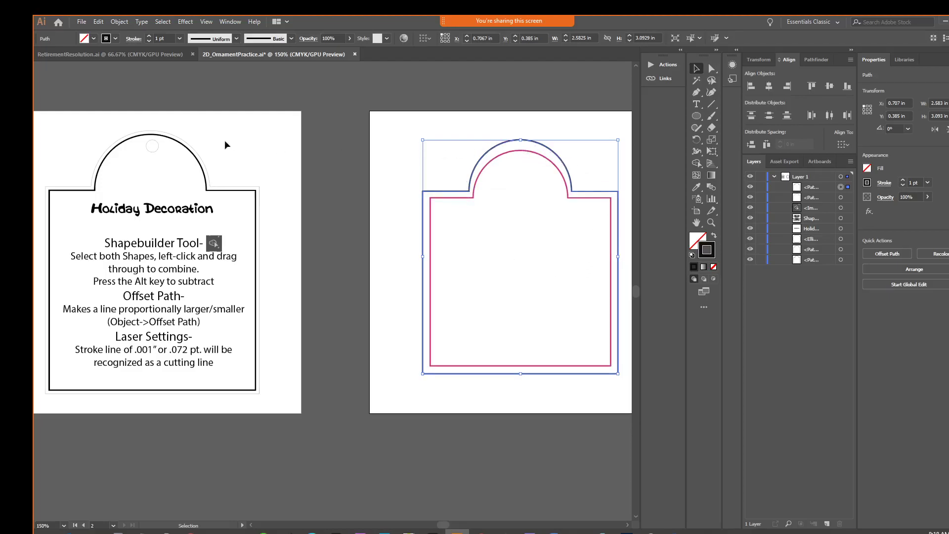
left_click(113, 153)
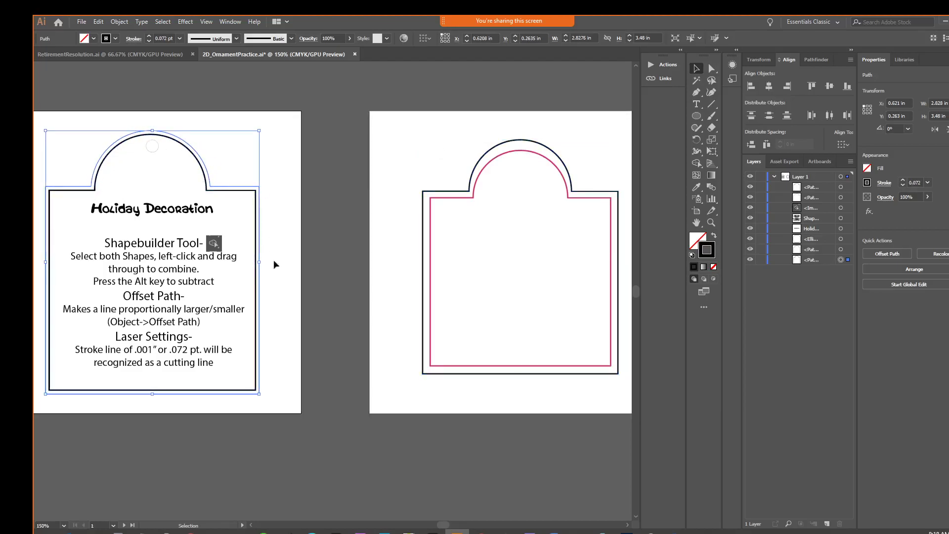
Delete the dark trial outline and select the pink tag outline.
left_click(468, 192)
key("Delete")
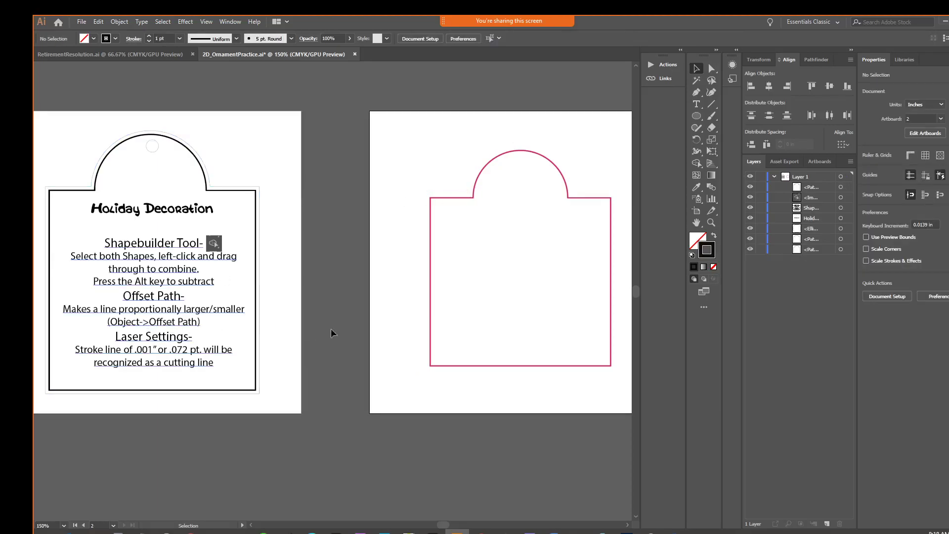
scroll(419, 341, "right", 1)
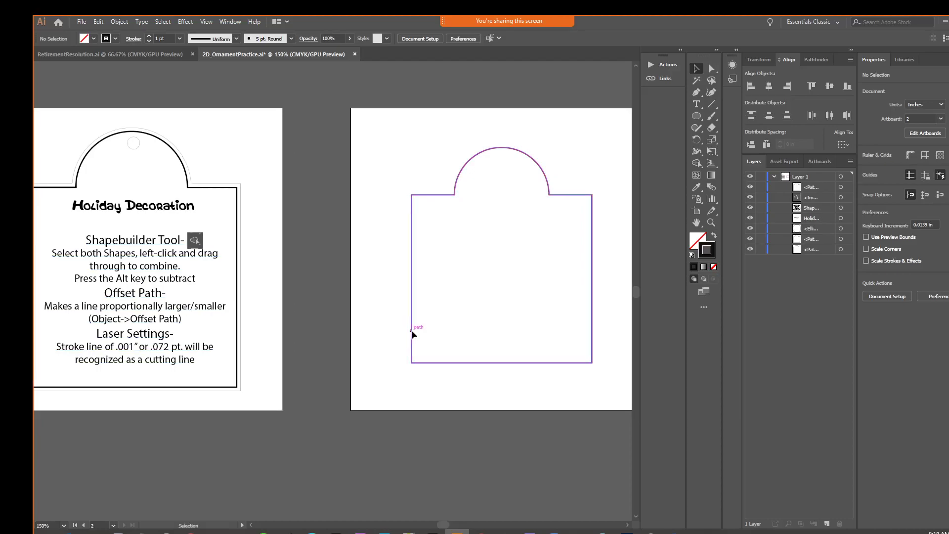
left_click_drag(413, 331, 407, 333)
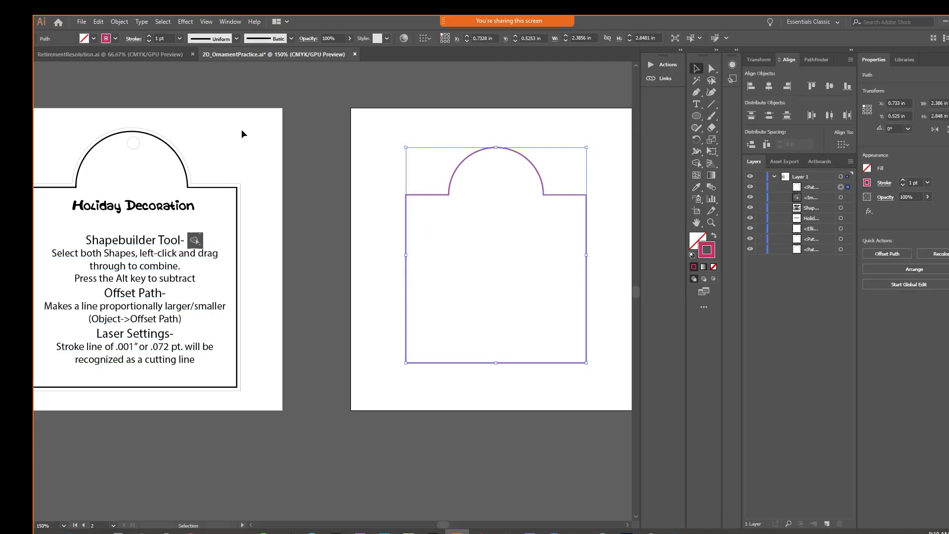
Apply a 0.05 in Offset Path to the pink tag outline.
left_click(121, 21)
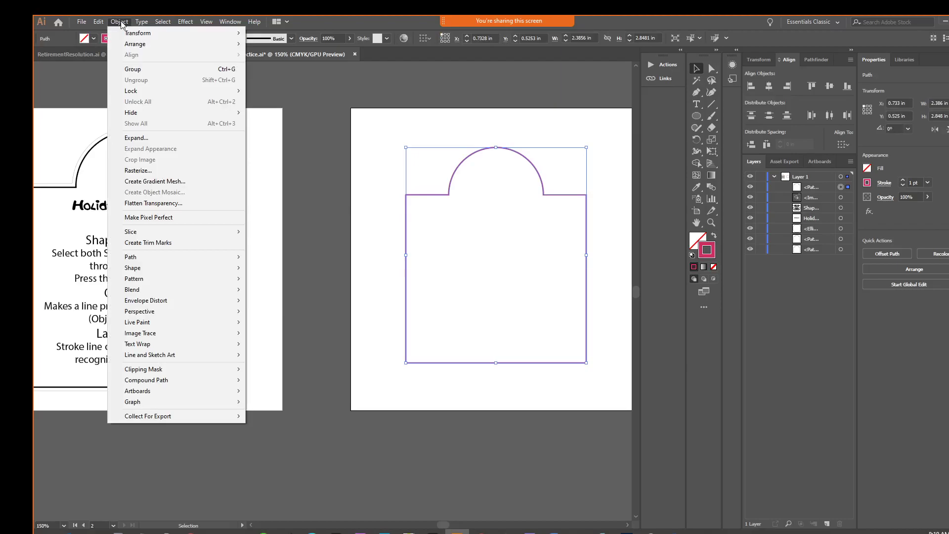
mouse_move(155, 257)
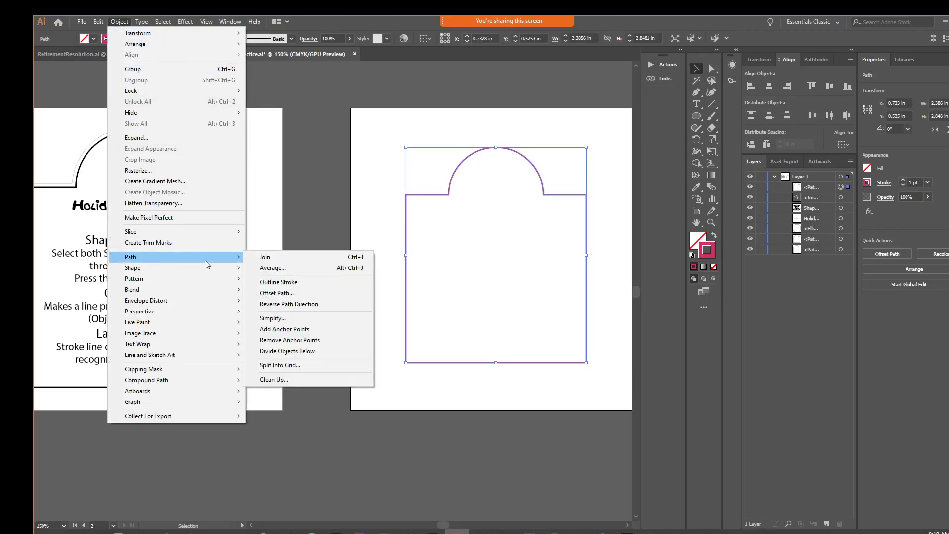
left_click(302, 292)
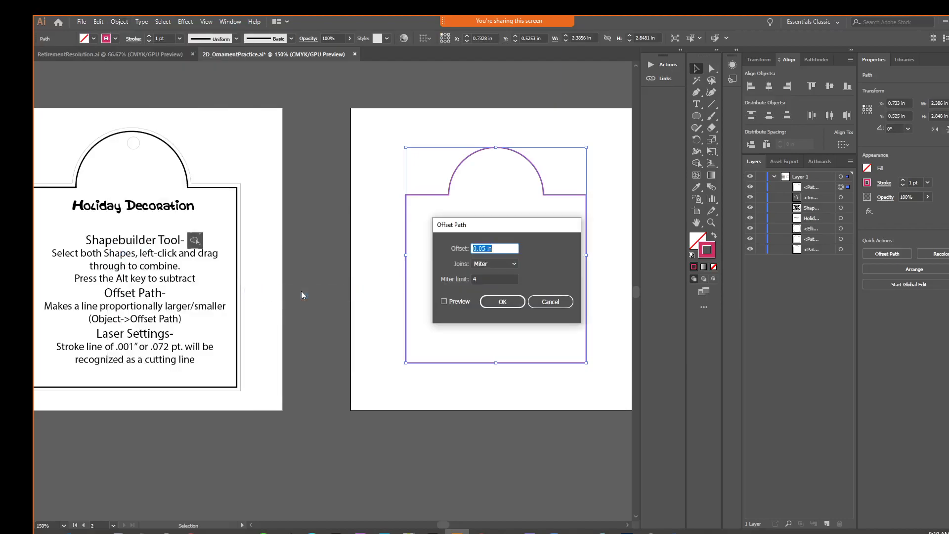
left_click_drag(500, 228, 498, 241)
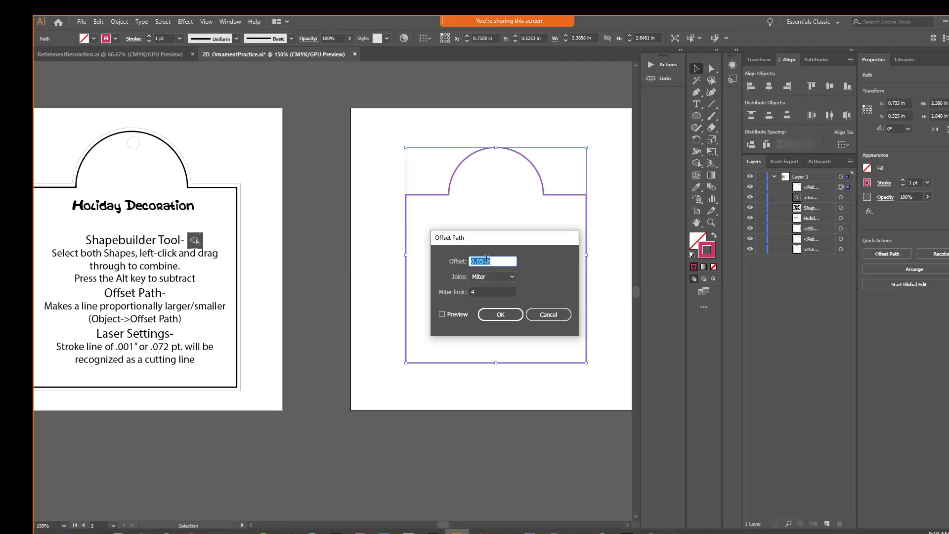
left_click(440, 315)
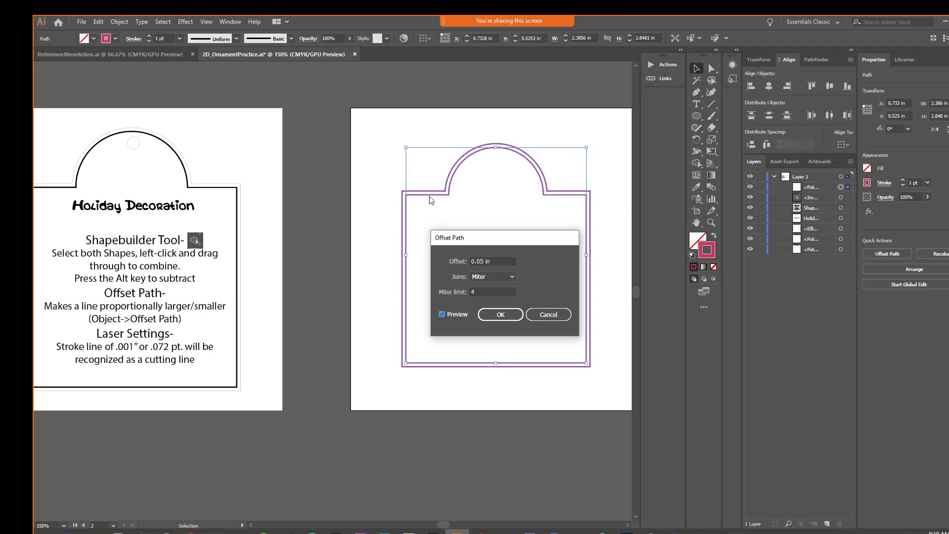
left_click(500, 315)
Try removing the inner outline's stroke, then undo it and deselect.
left_click(456, 295)
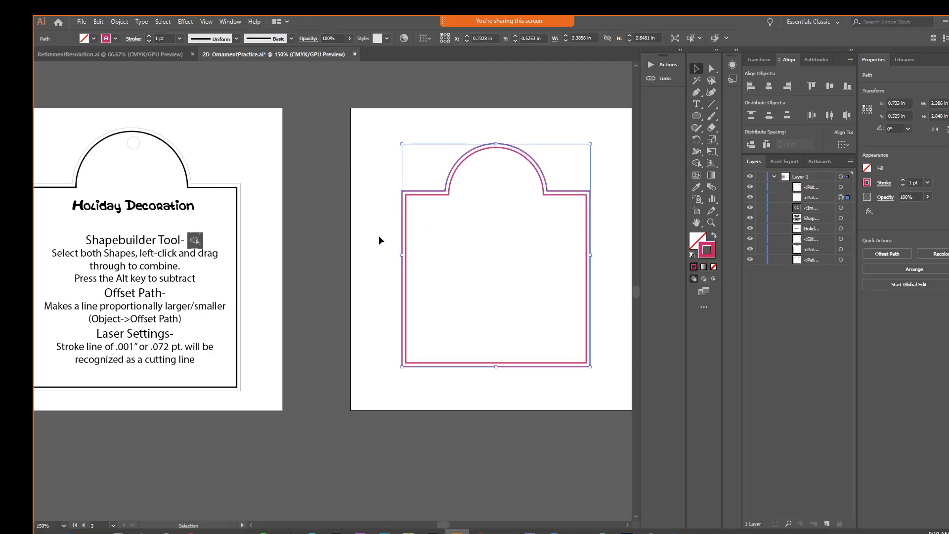
left_click(426, 194)
left_click(713, 267)
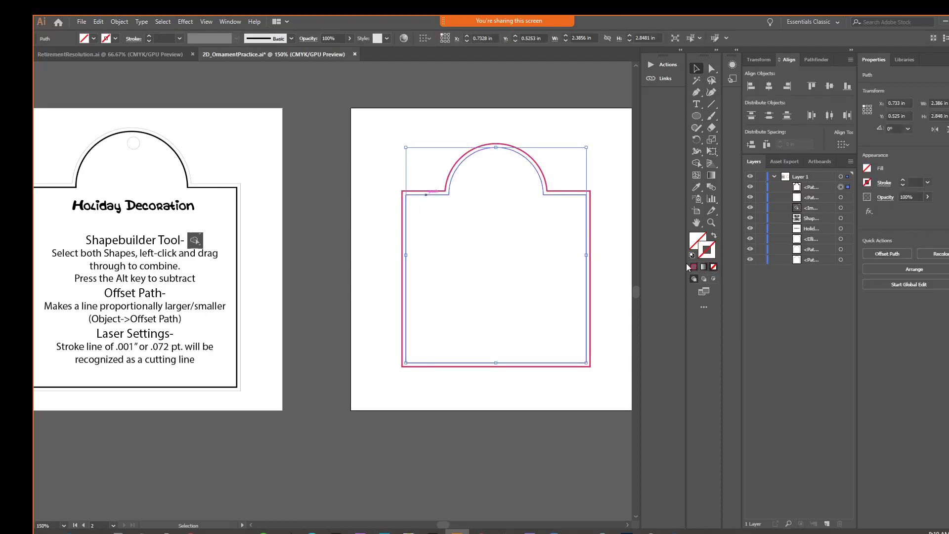
left_click(475, 195)
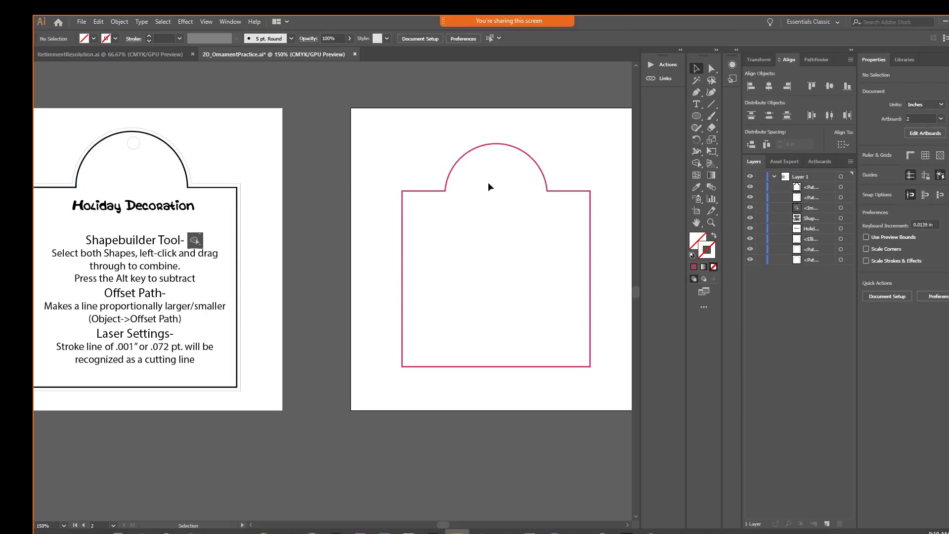
key("ctrl+z")
left_click(560, 166)
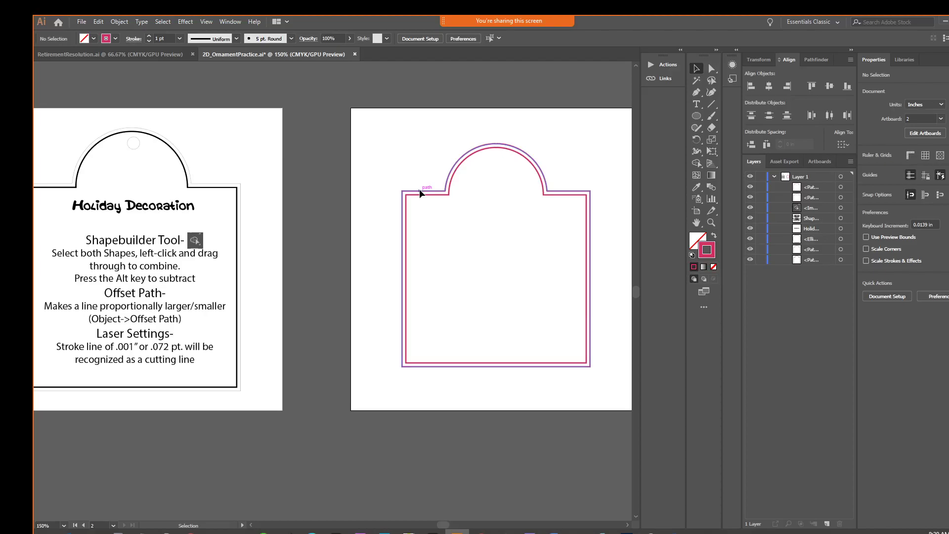
Set the outer offset outline's stroke weight to 0.072 pt, then deselect it.
left_click(420, 192)
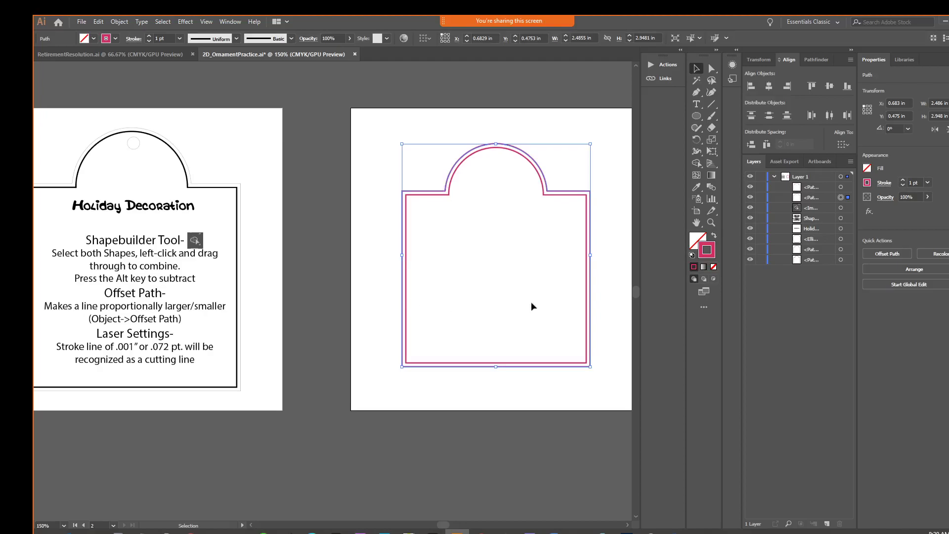
left_click(928, 183)
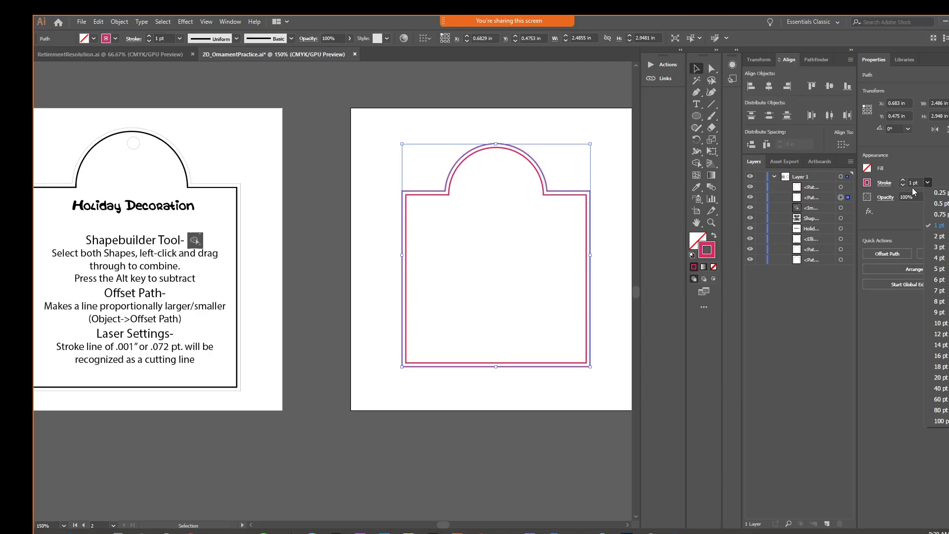
left_click(914, 183)
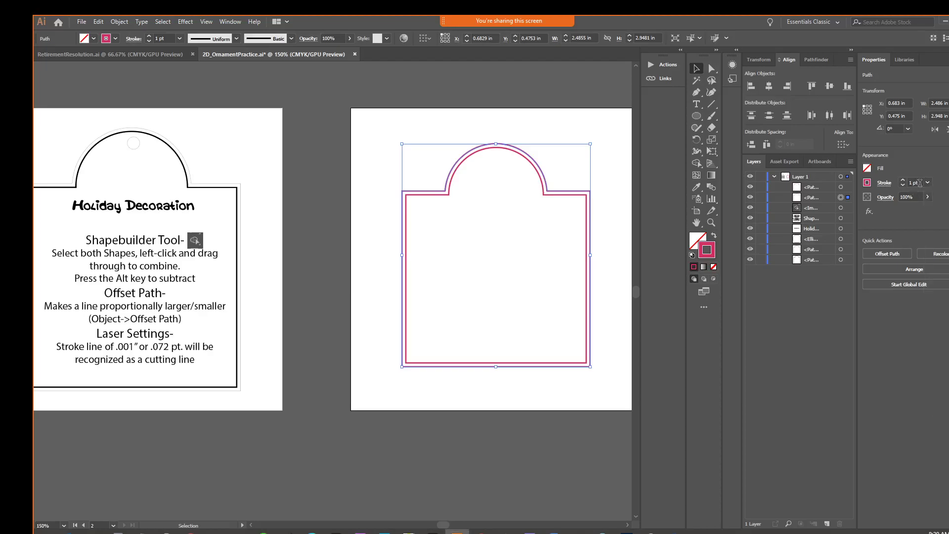
left_click_drag(921, 183, 902, 182)
key("BackSpace")
type(".072")
key("Return")
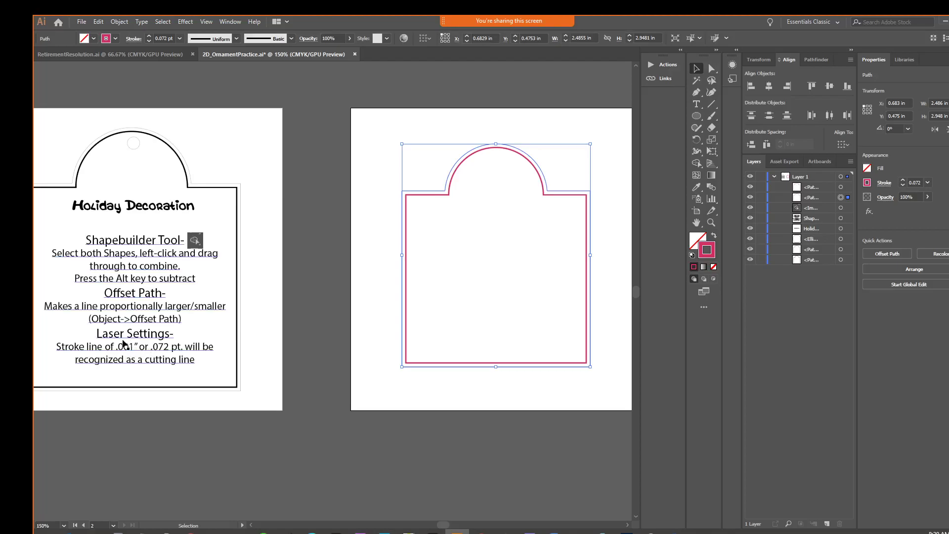
left_click(381, 170)
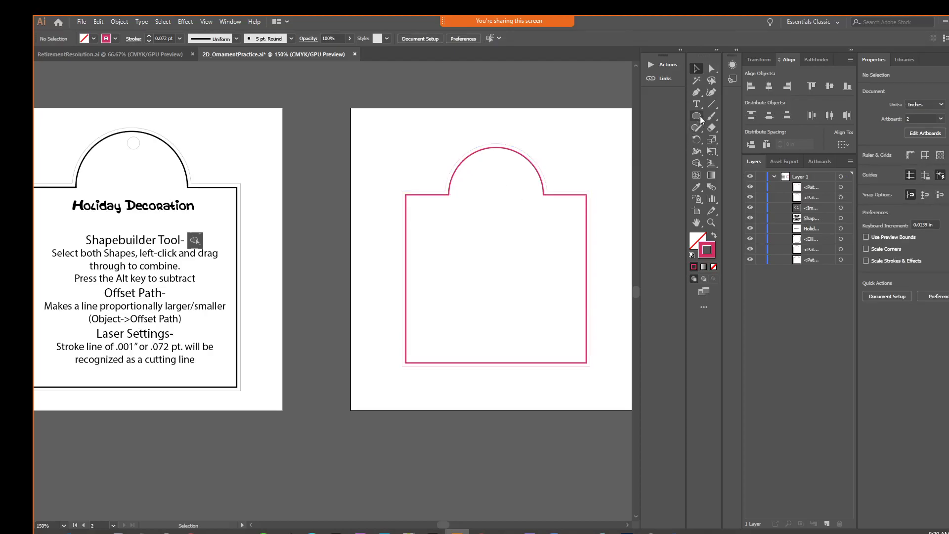
Draw a 0.152 in circle at the arch top and nudge it into hanging-hole position.
key("l")
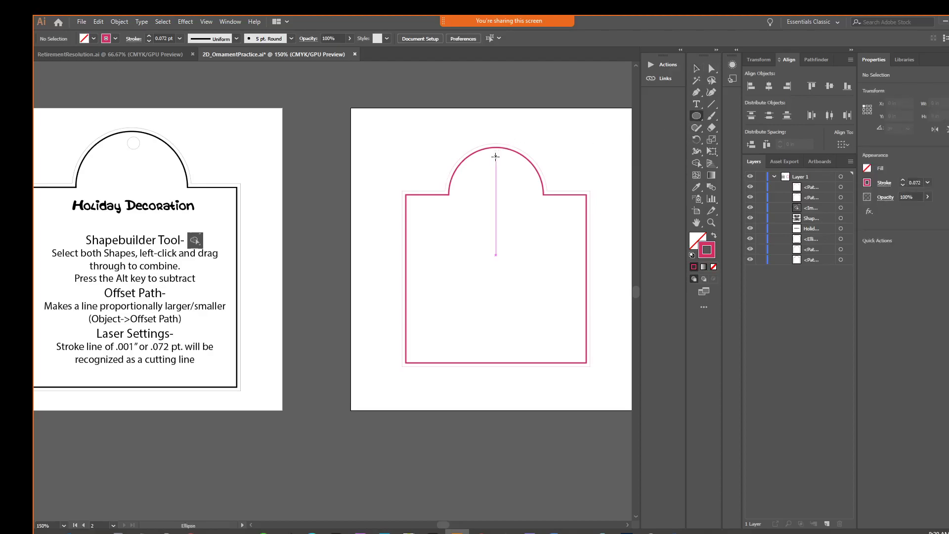
left_click_drag(498, 161, 508, 170)
key("v")
key("Left")
key("Left")
key("Left")
key("Left")
key("Left")
key("Left")
key("Left")
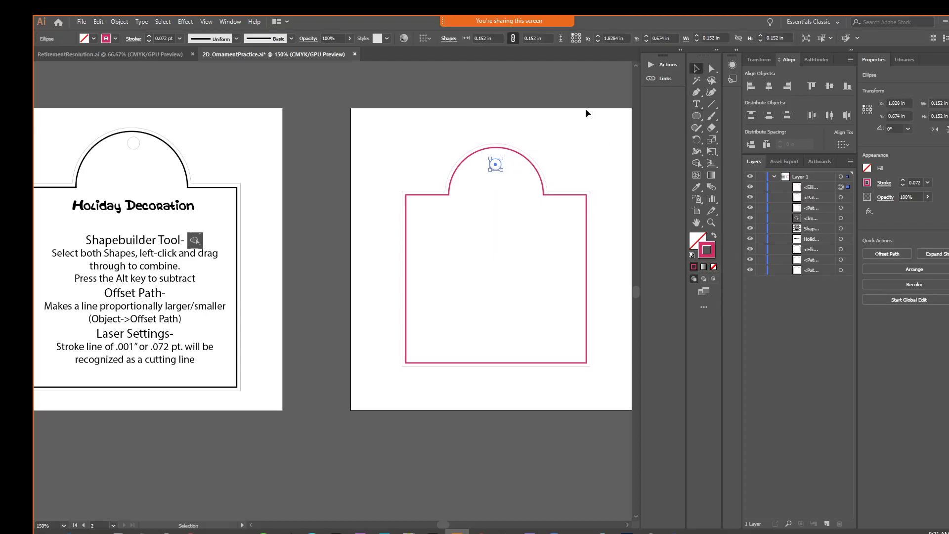
key("Right")
key("Right")
key("Up")
key("Up")
key("Up")
key("Up")
left_click(572, 159)
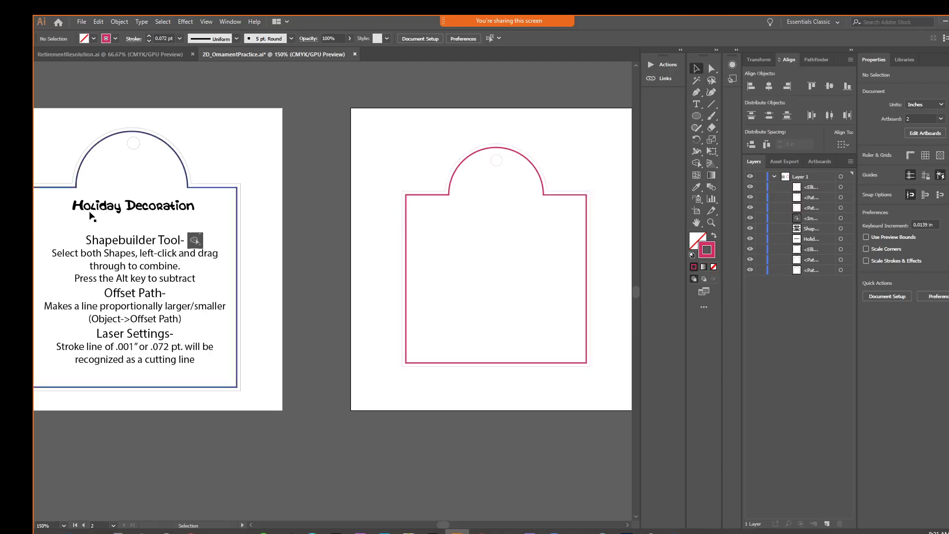
Drag the Holiday Decoration title frame taller so the second name line shows beneath it.
left_click_drag(151, 220, 168, 199)
left_click(212, 219)
left_click(241, 227)
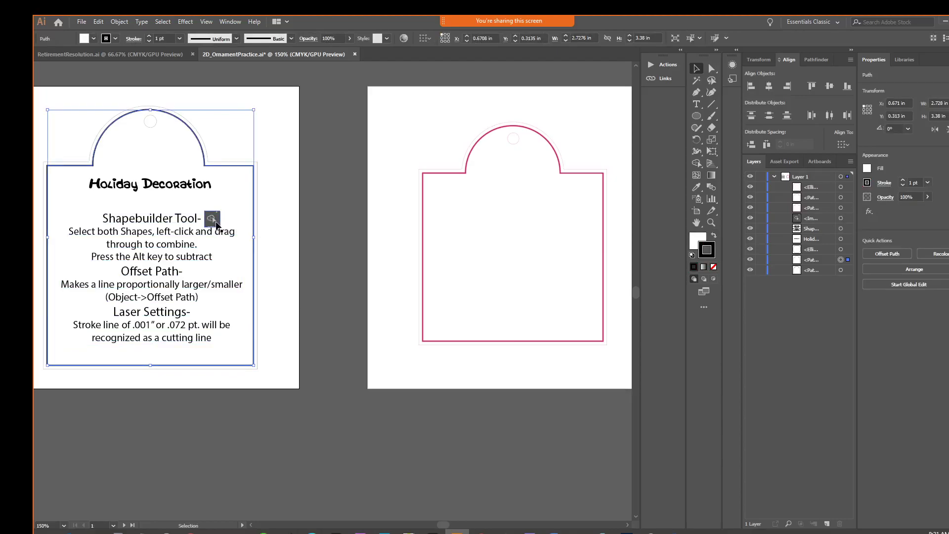
double_click(188, 188)
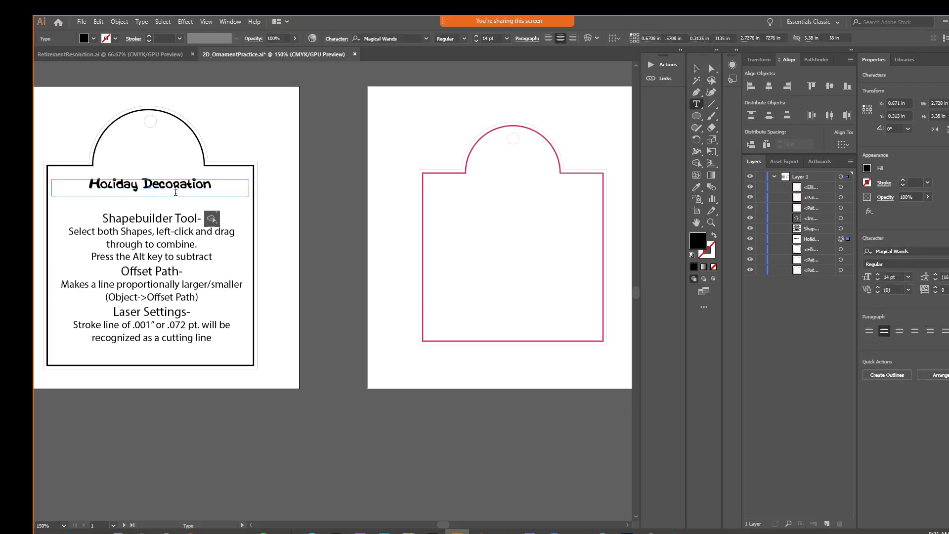
left_click(212, 187)
key("ctrl+shift+a")
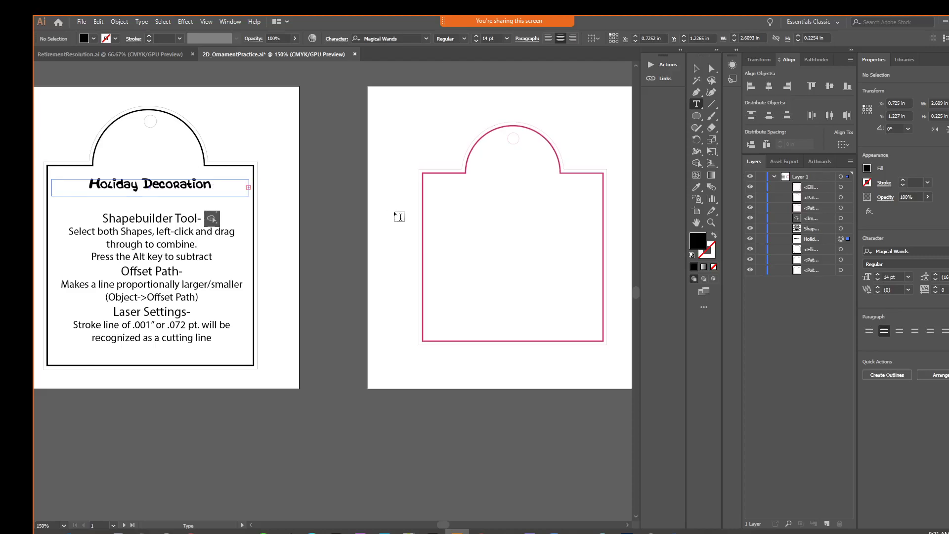
left_click(697, 69)
left_click(228, 183)
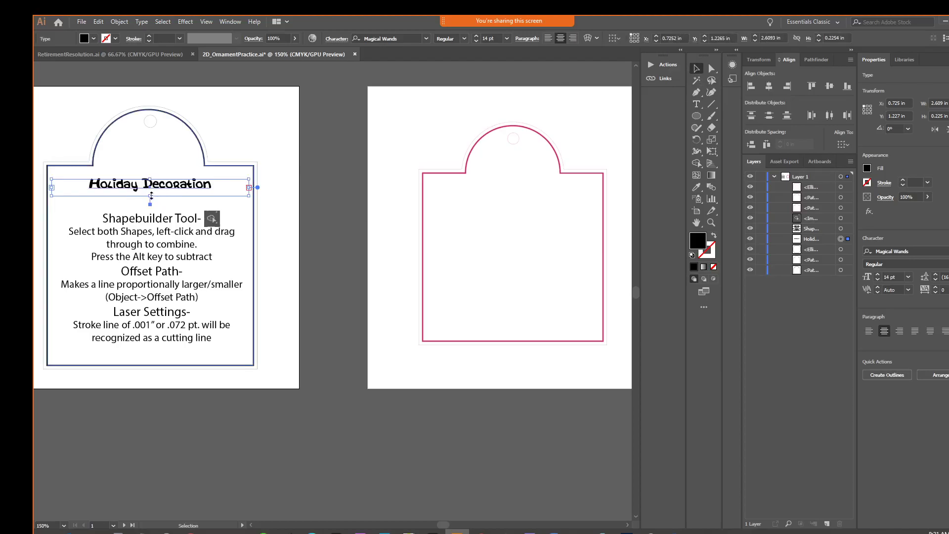
left_click_drag(150, 195, 147, 208)
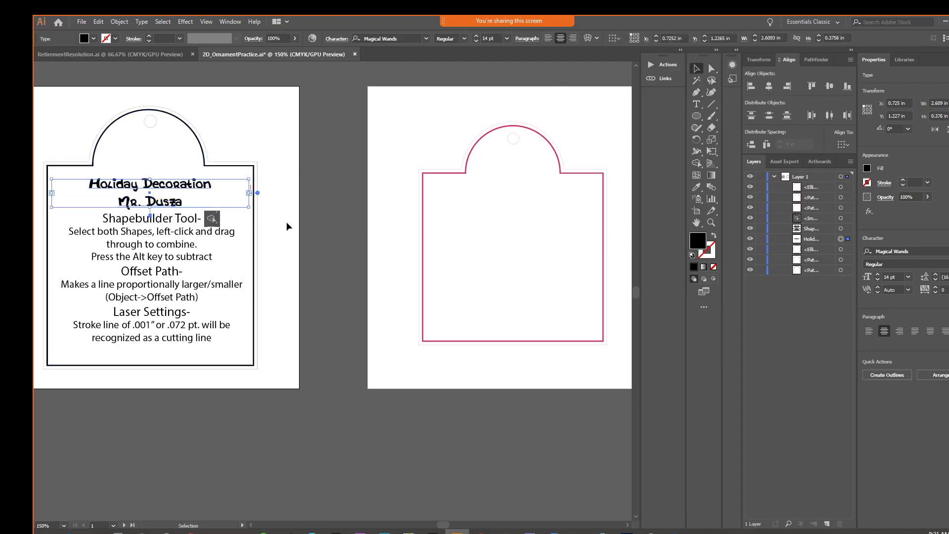
left_click(286, 227)
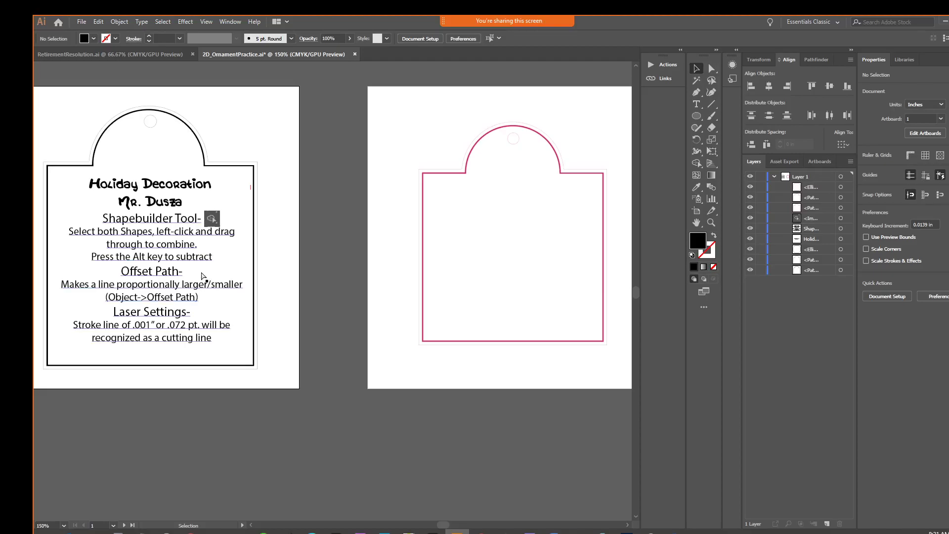
Marquee-select the left ornament's objects and scale them up from opposite corners.
key("ctrl+minus")
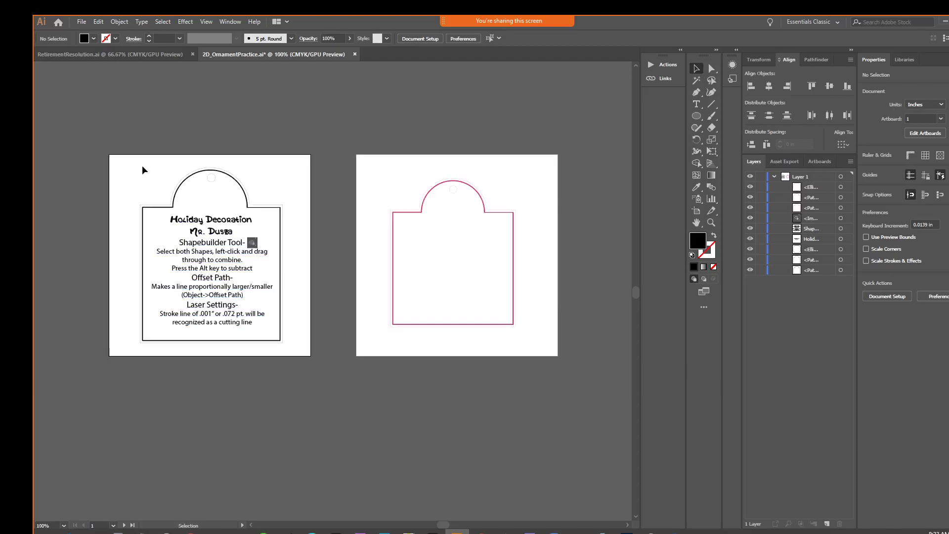
left_click_drag(136, 167, 301, 359)
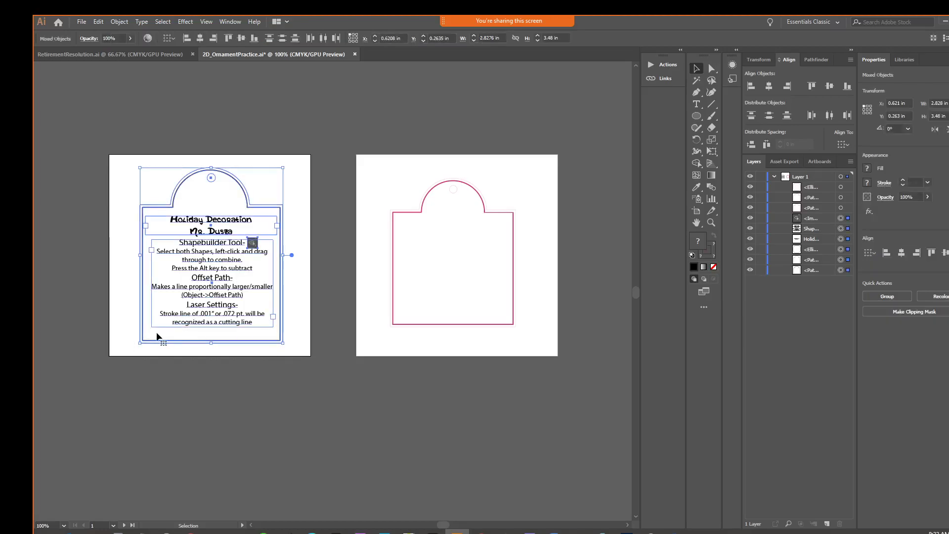
left_click_drag(140, 168, 133, 160)
left_click_drag(283, 343, 295, 351)
left_click(300, 340)
Lengthen the instruction body text box to reveal its overflowing line.
double_click(257, 327)
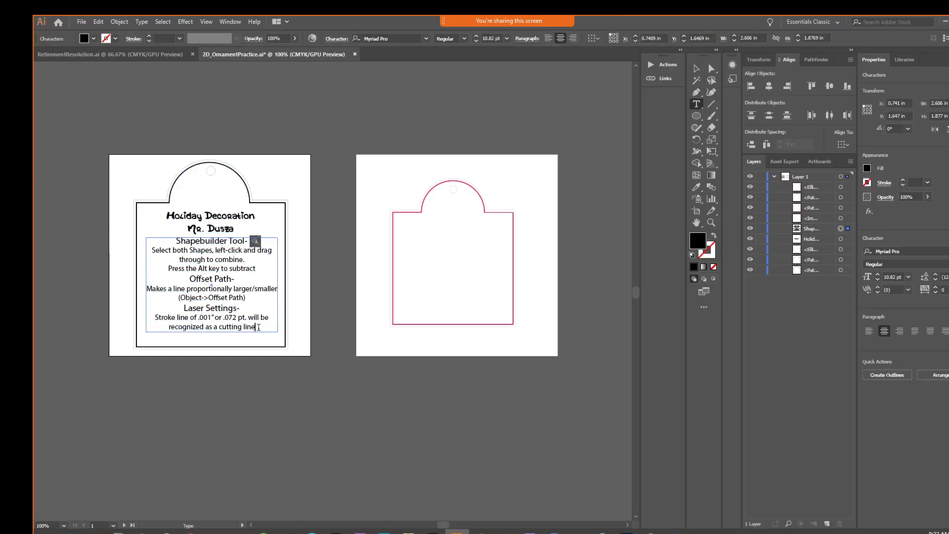
key("Escape")
left_click(697, 68)
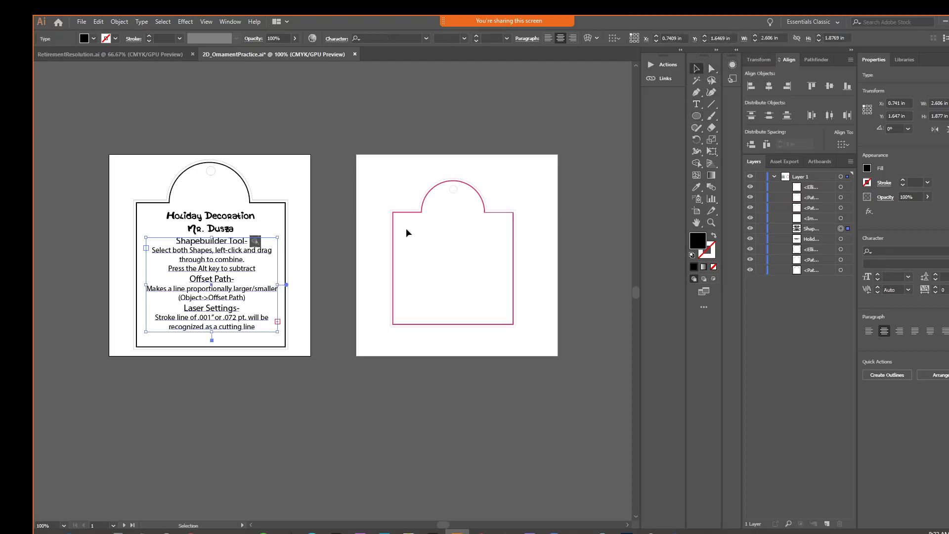
left_click_drag(212, 340, 213, 346)
Add 'should be image traced' to the body text to complete the laser note line.
key("t")
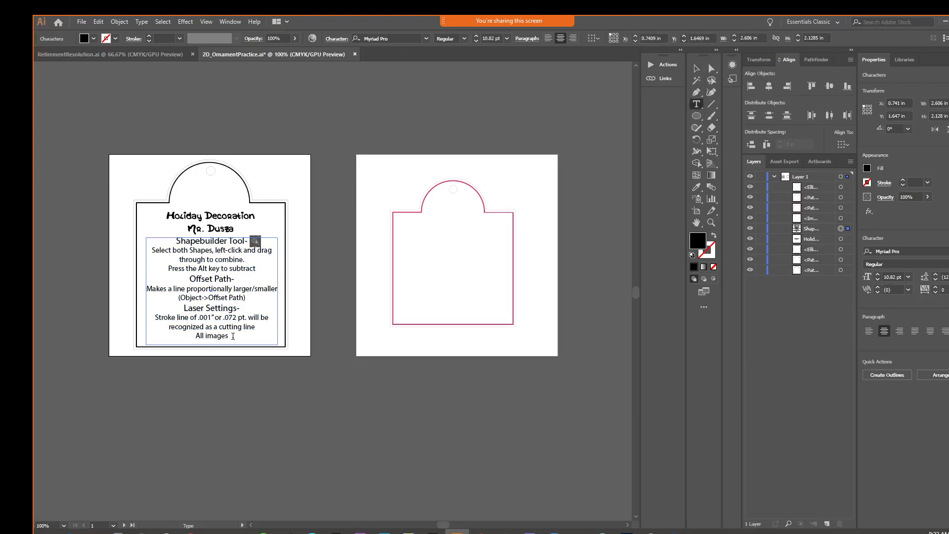
type("shoould")
key("BackSpace")
type("be image")
type("traced")
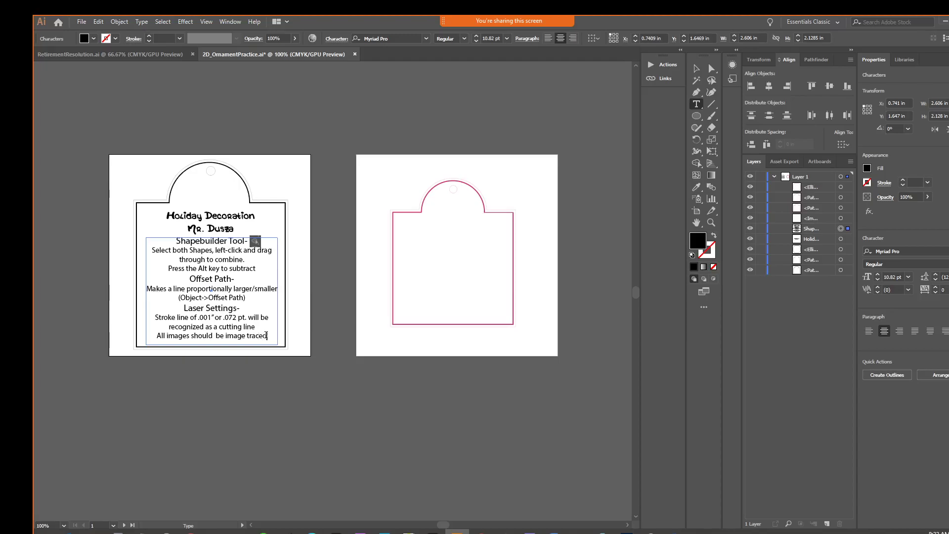
type(" br dr")
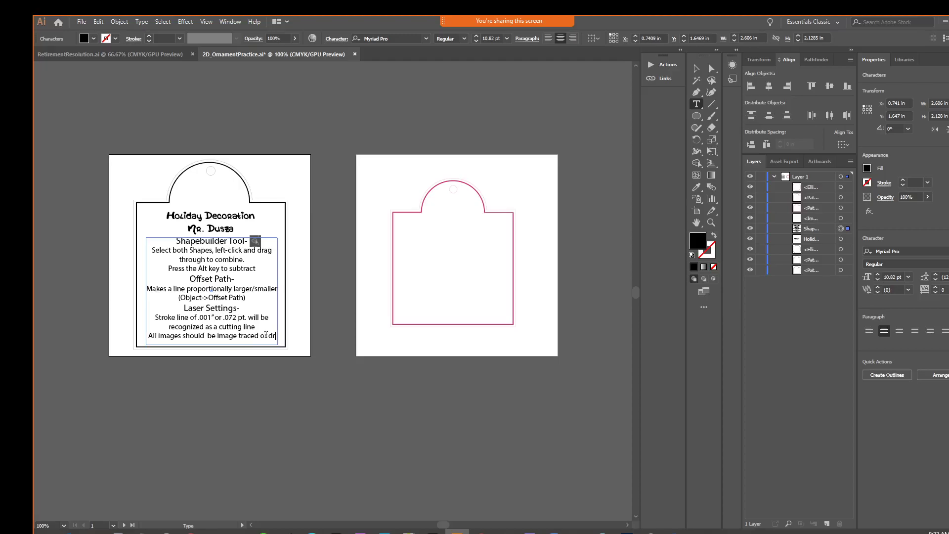
key("Return")
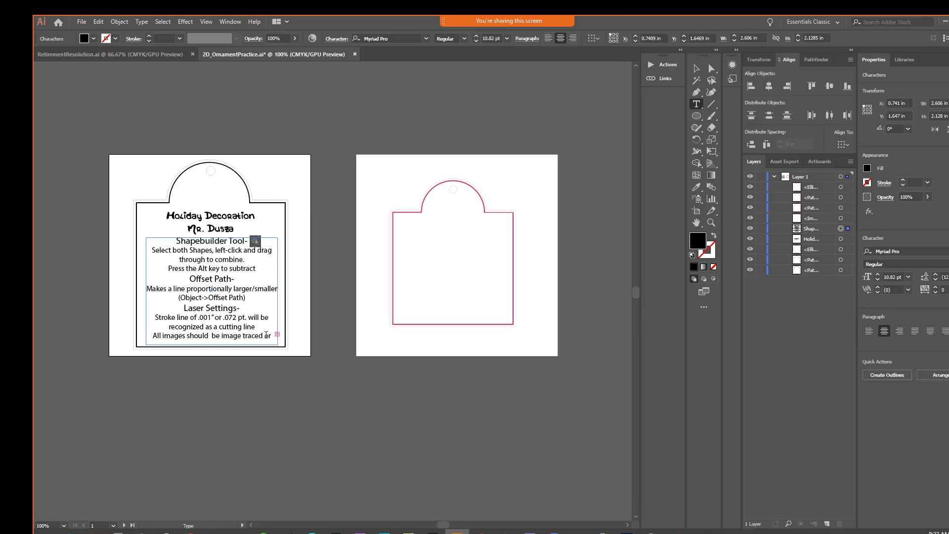
Refit the body text box to its last line and nudge the body and title text up.
left_click(697, 68)
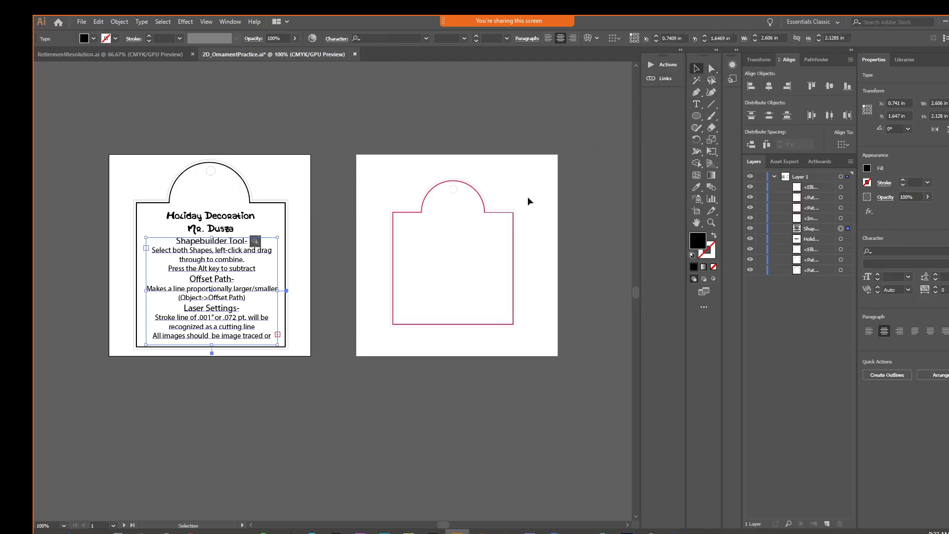
left_click_drag(212, 352, 211, 350)
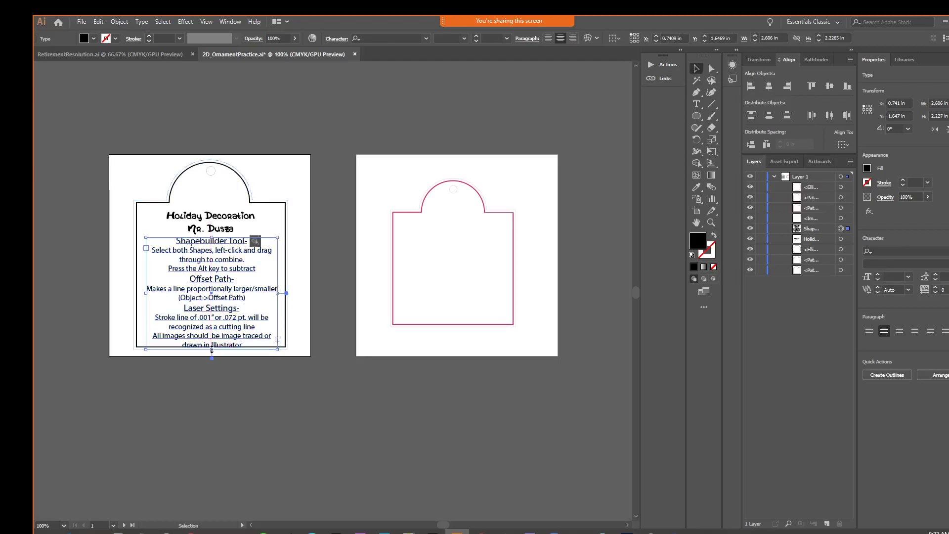
key("Up")
key("Up")
key("Up")
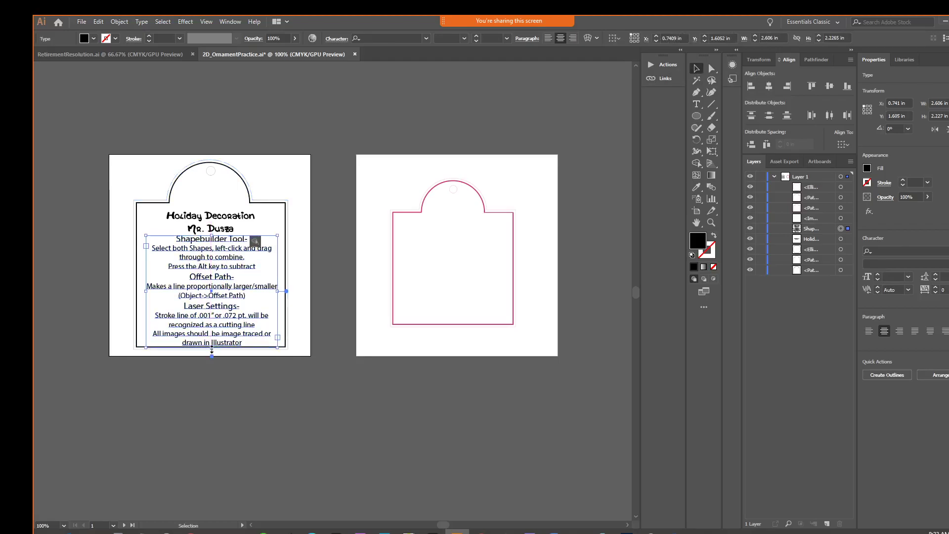
left_click(225, 221)
key("Up")
key("Up")
key("Up")
key("ctrl+equal")
key("ctrl+equal")
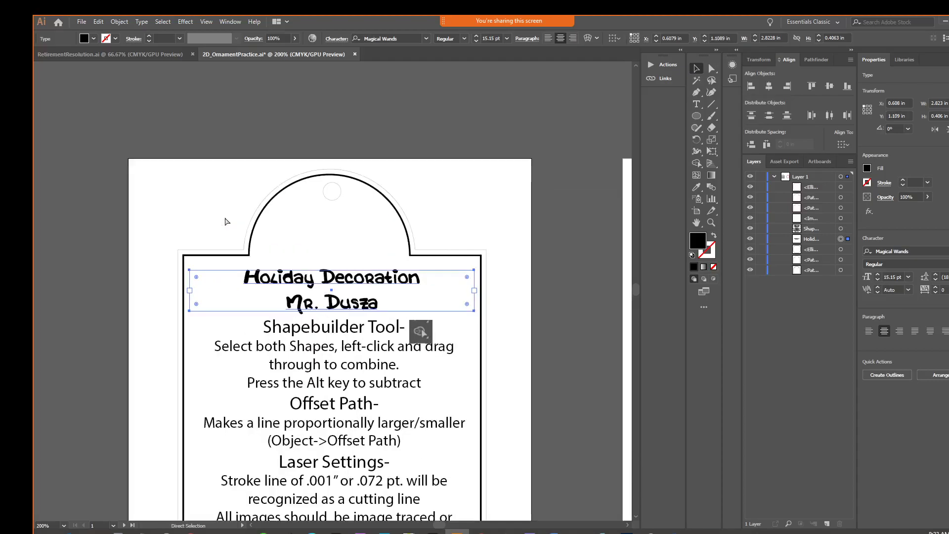
scroll(261, 241, "down", 2)
scroll(261, 241, "down", 1)
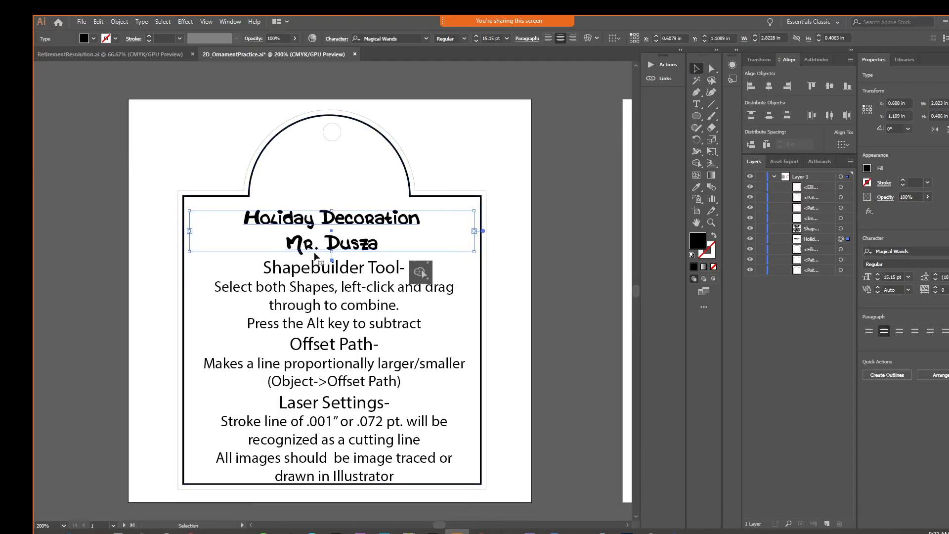
left_click(510, 289)
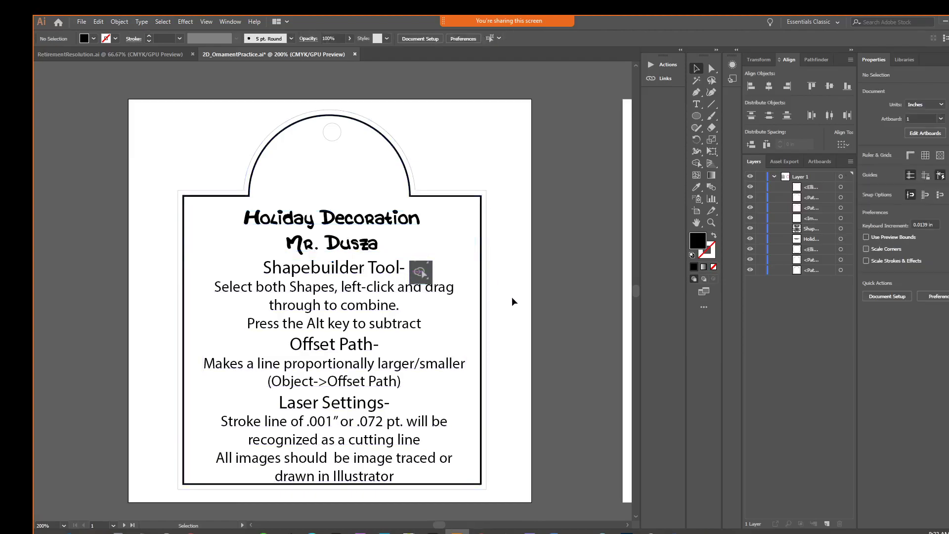
key("space")
left_click_drag(517, 309, 542, 292)
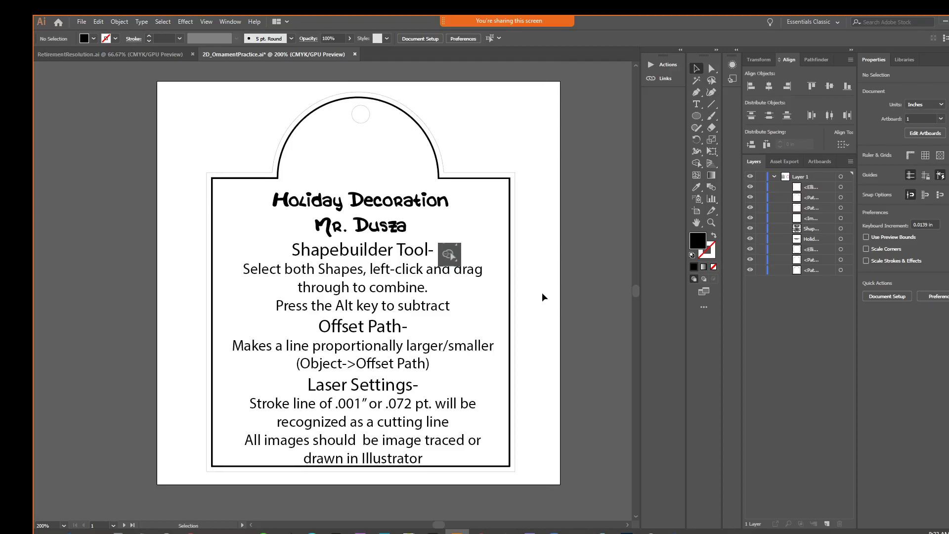
Open File > Print and enable Trim Marks on the Marks and Bleed page.
left_click(84, 25)
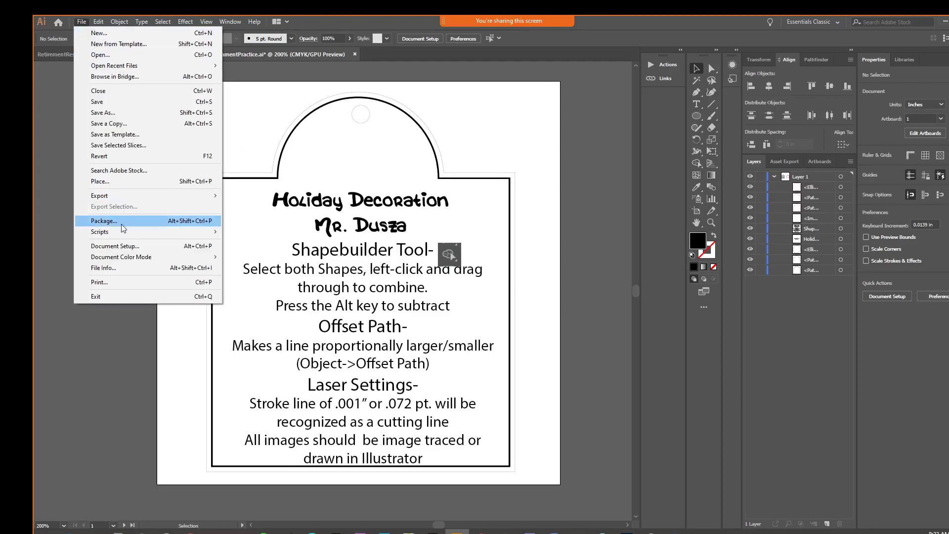
left_click(129, 282)
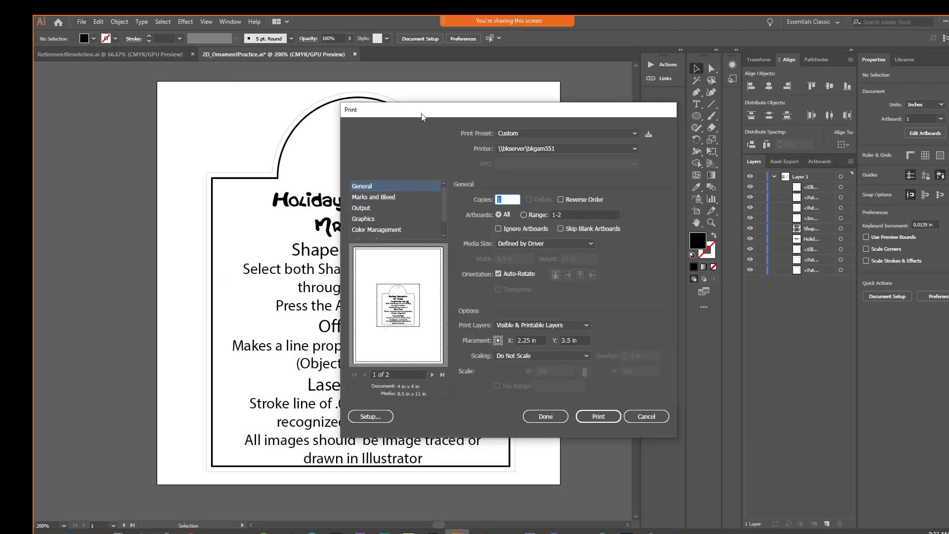
left_click_drag(428, 114, 655, 122)
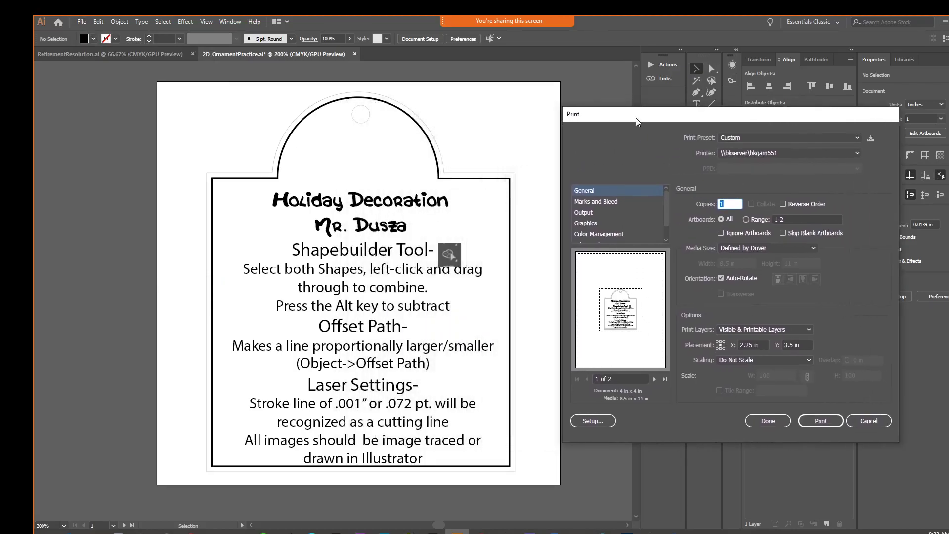
left_click(618, 209)
left_click(698, 232)
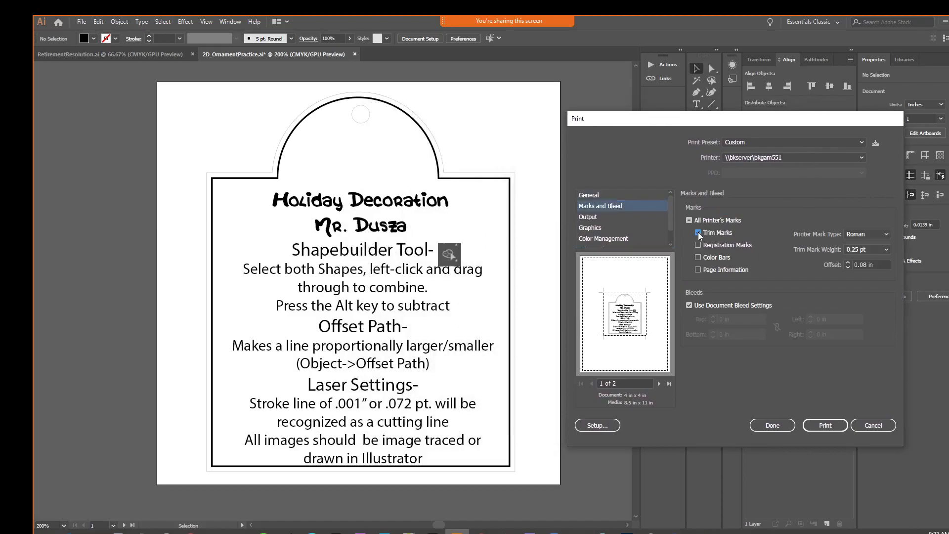